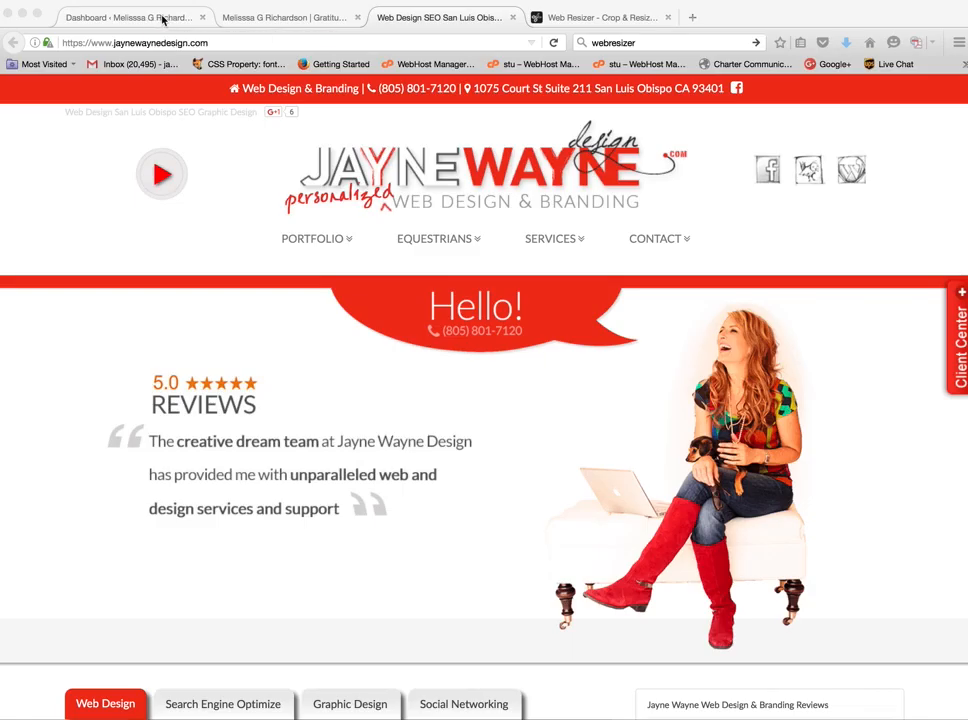
Step: Compare the WordPress dashboard with the live Gratitude Energy Medicine site and examine the dropdowns in its navigation menu
left_click(163, 18)
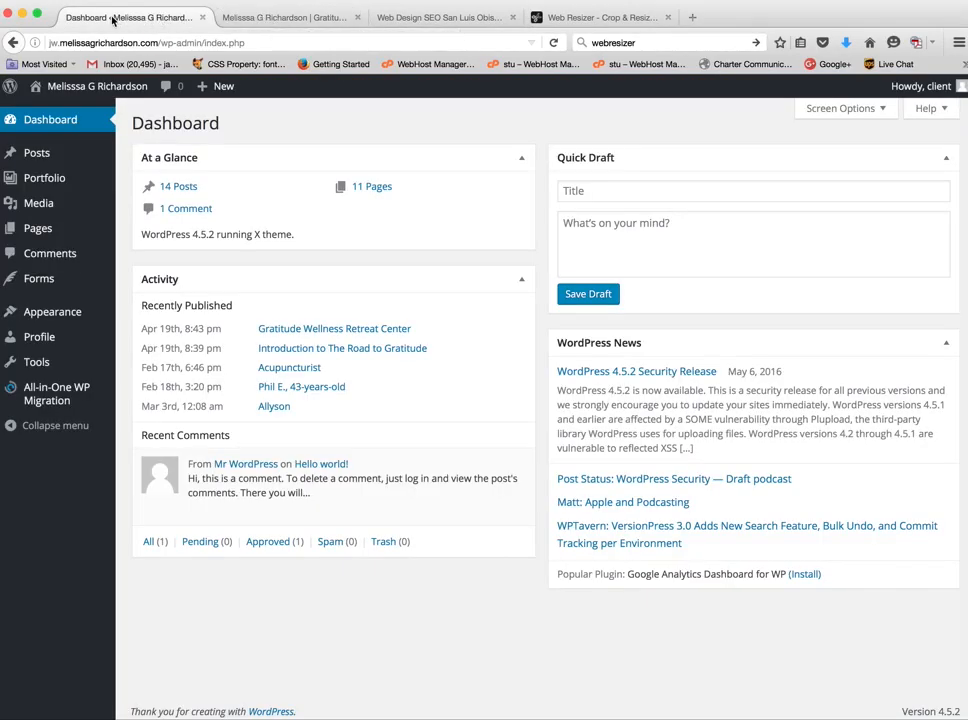
left_click(306, 18)
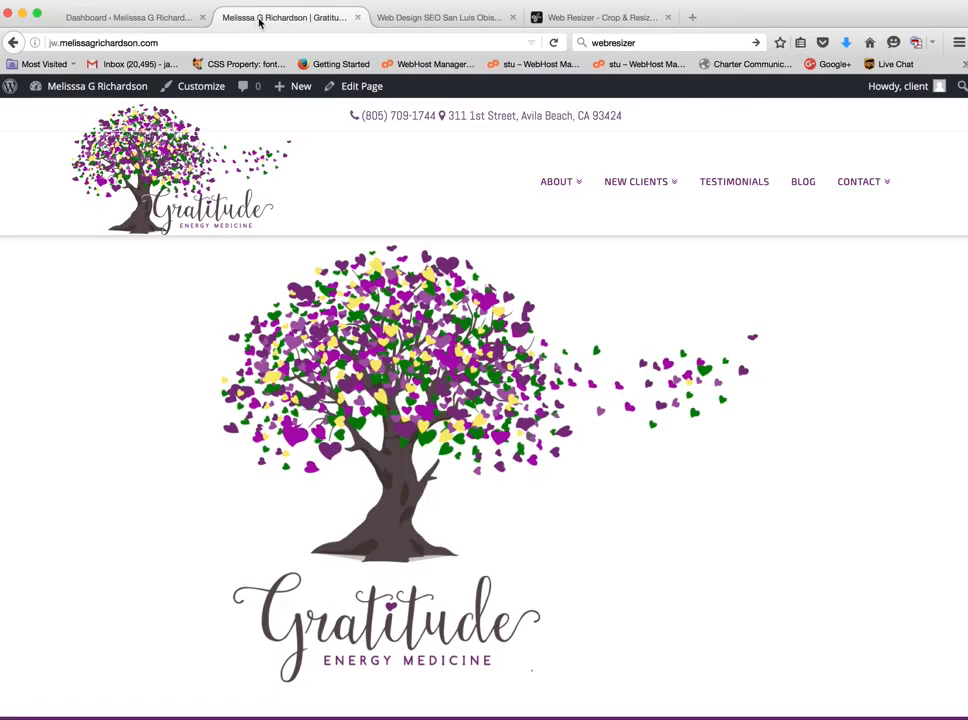
left_click(155, 19)
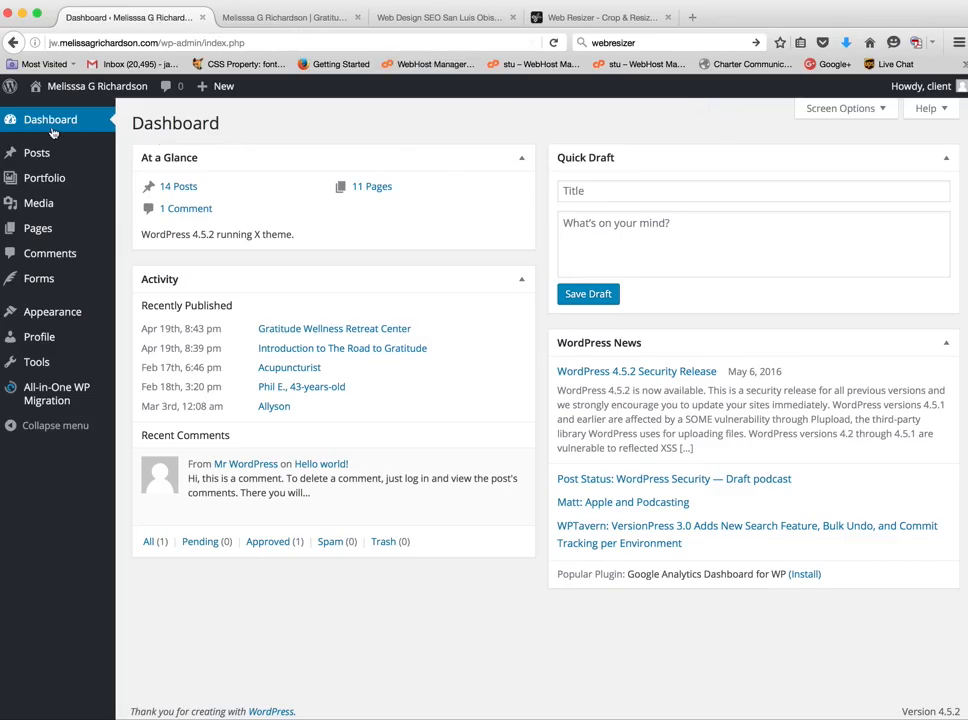
left_click(267, 20)
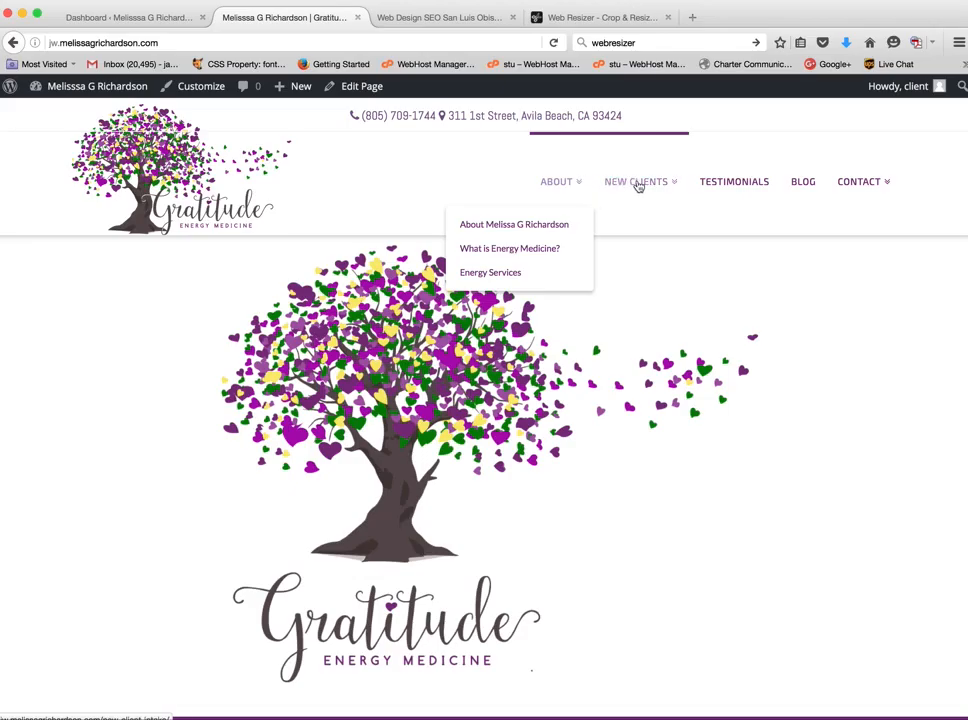
mouse_move(872, 188)
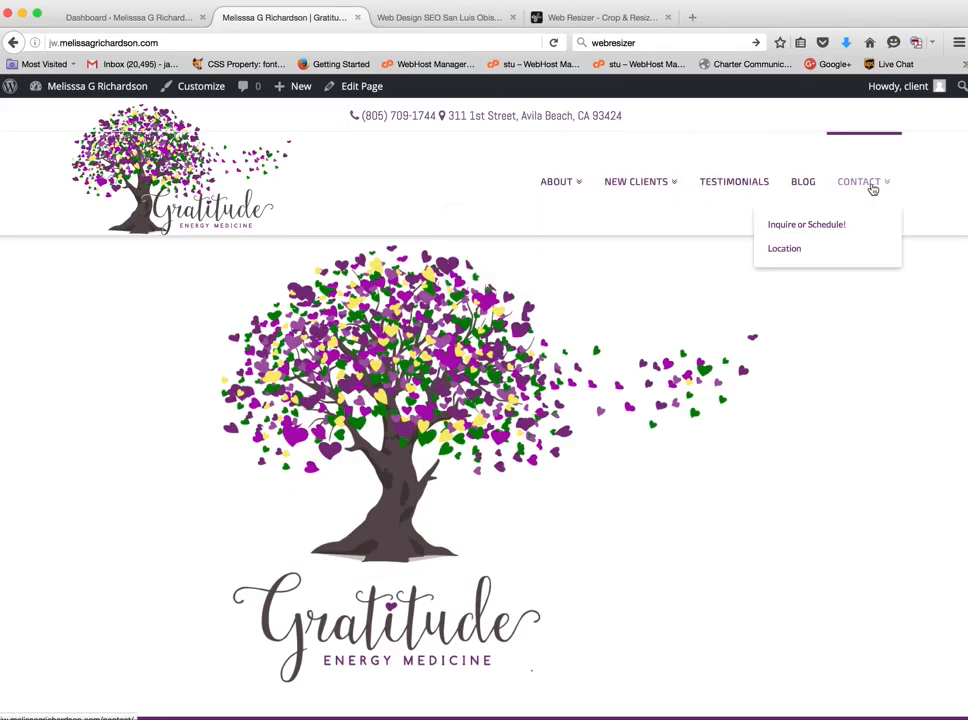
mouse_move(551, 188)
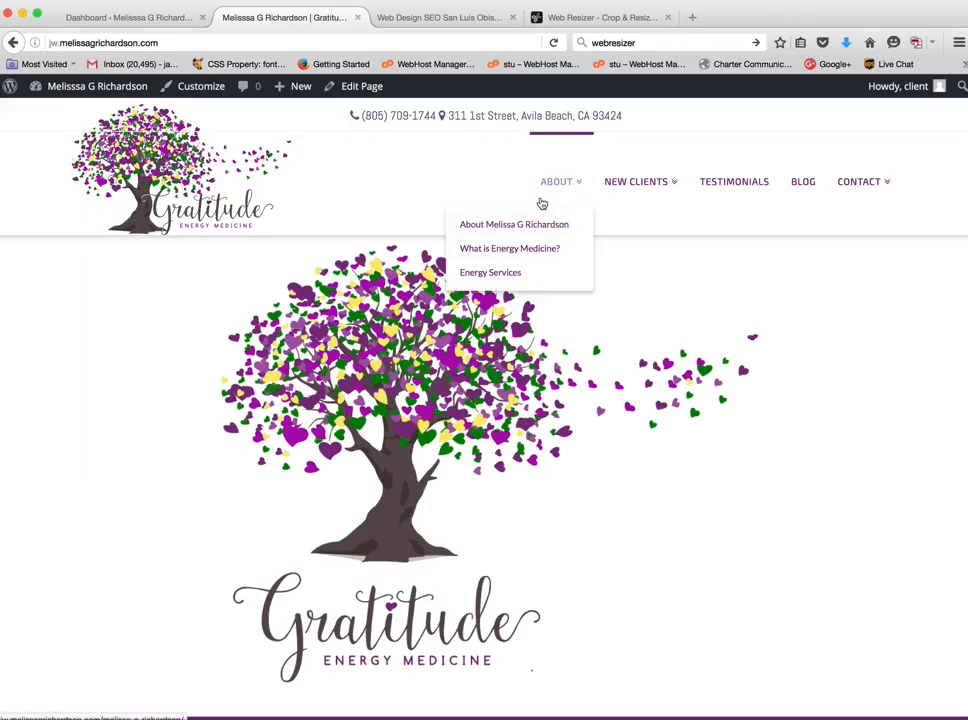
Step: Review the dashboard's options for posts and pages, and look through the live homepage's content
left_click(136, 18)
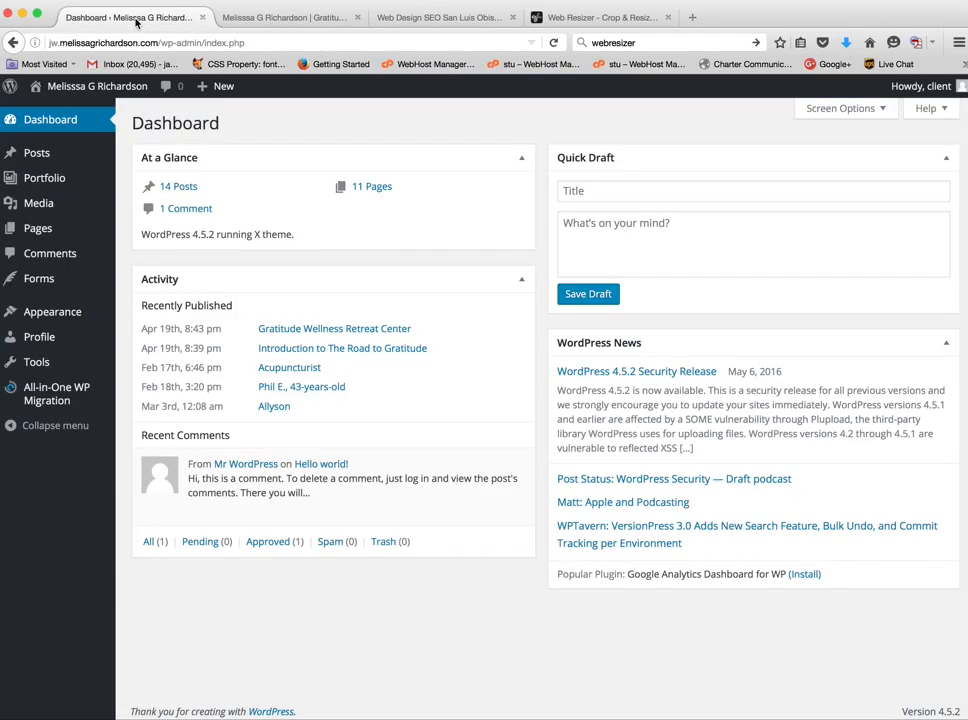
mouse_move(47, 152)
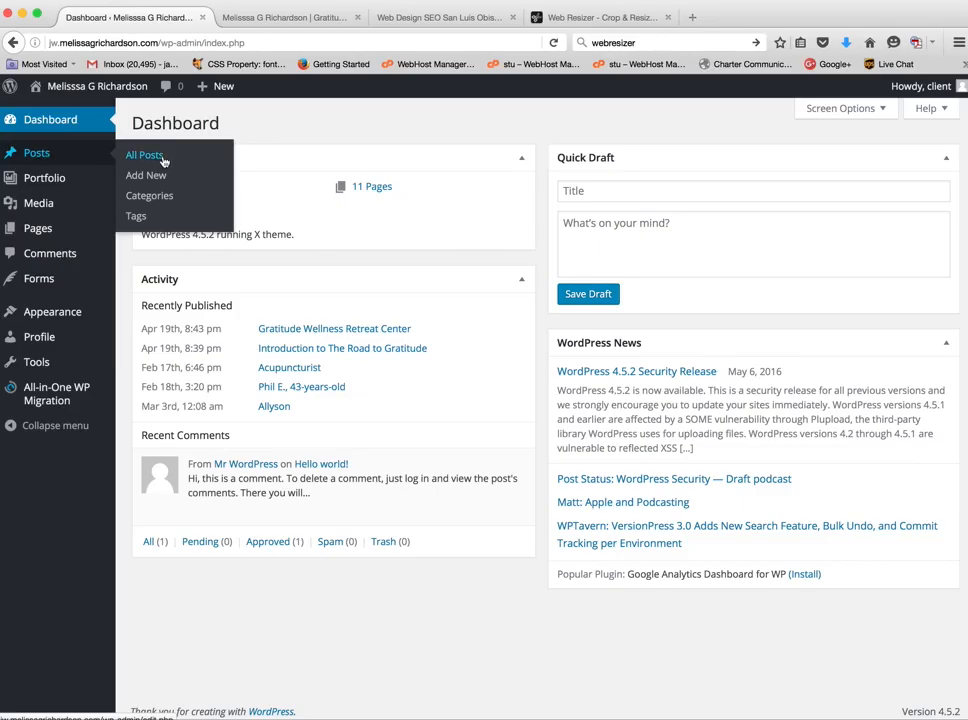
mouse_move(53, 237)
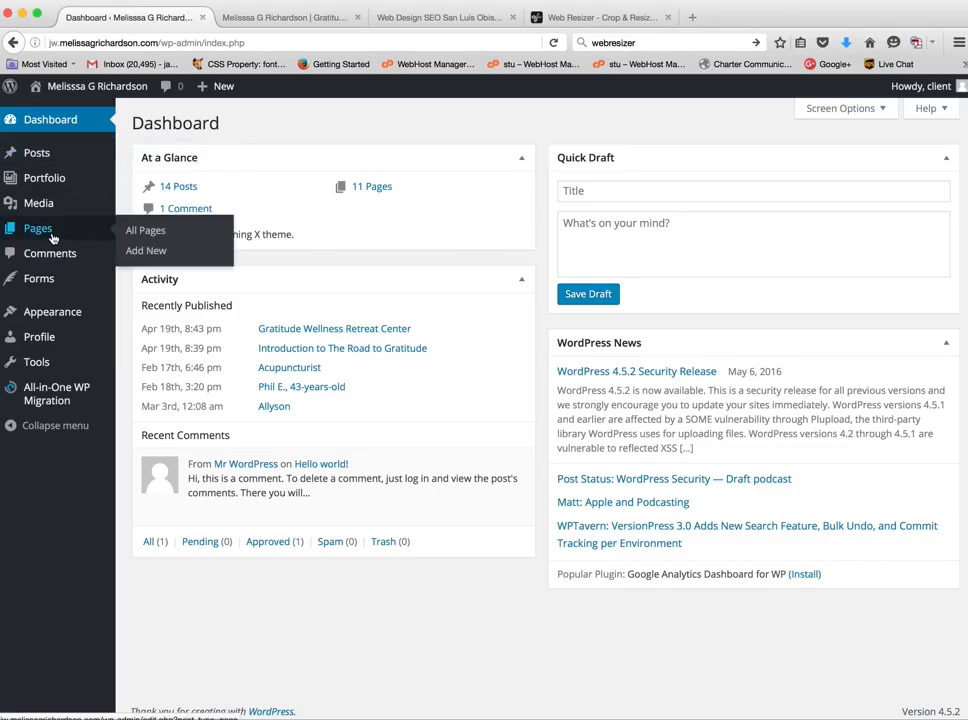
left_click(256, 18)
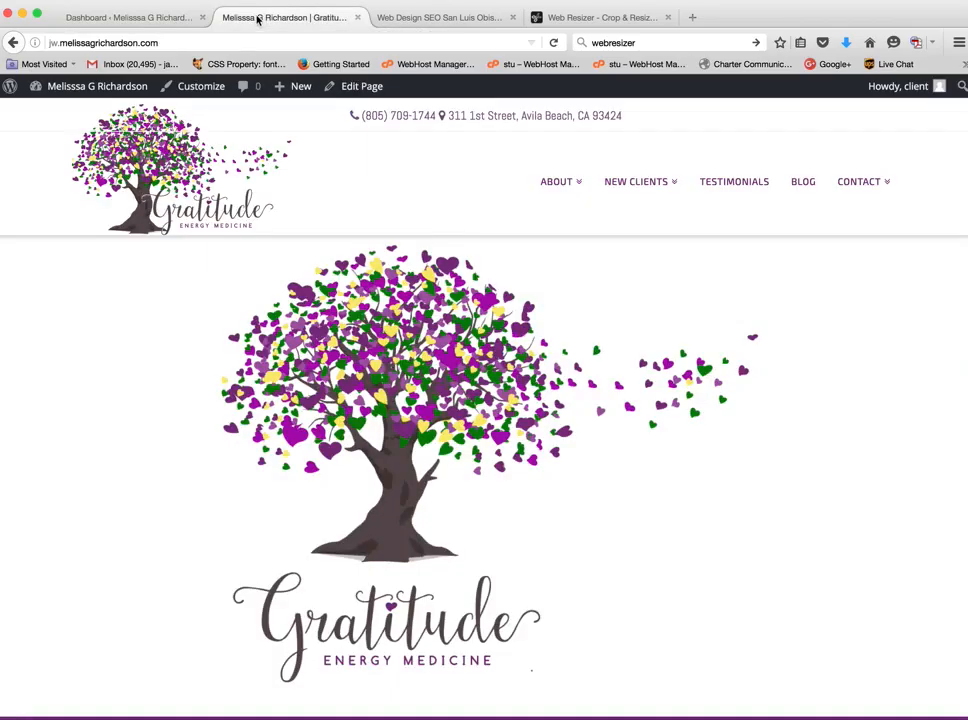
scroll(535, 325, "down", 15)
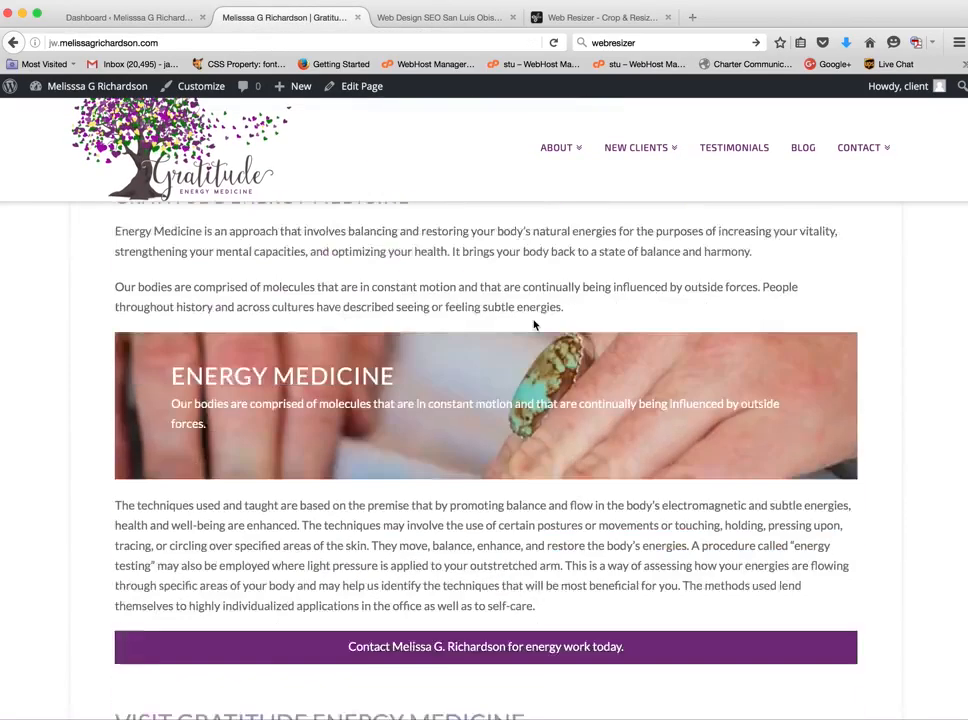
scroll(535, 325, "up", 15)
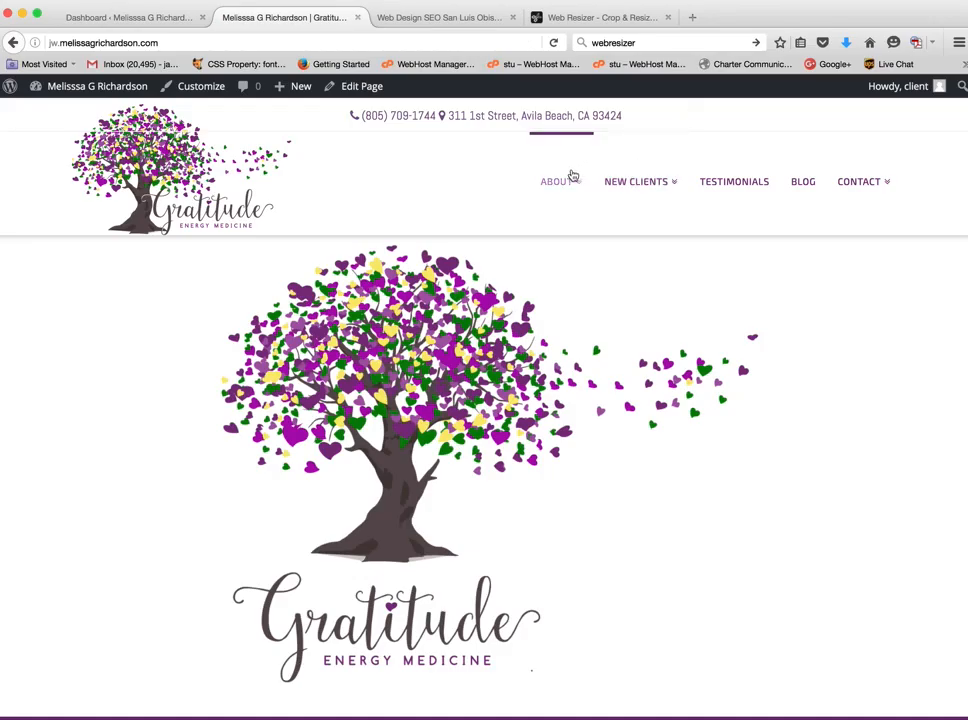
Step: Open the WordPress menu editor from the dashboard and load the Primary - Top (Primary Menu) menu for editing
left_click(124, 14)
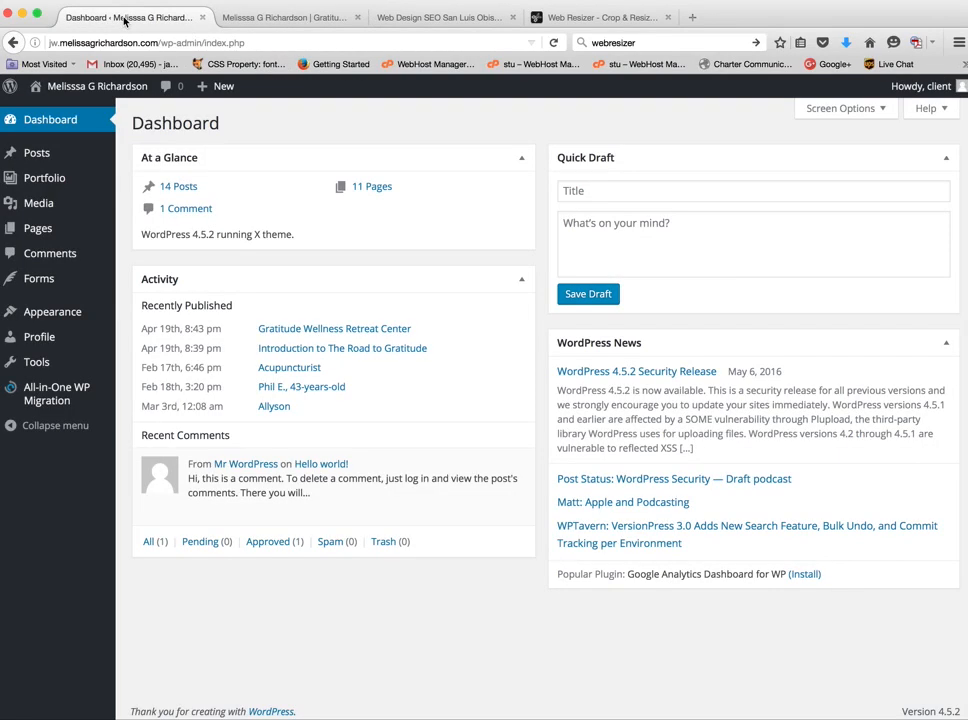
mouse_move(62, 312)
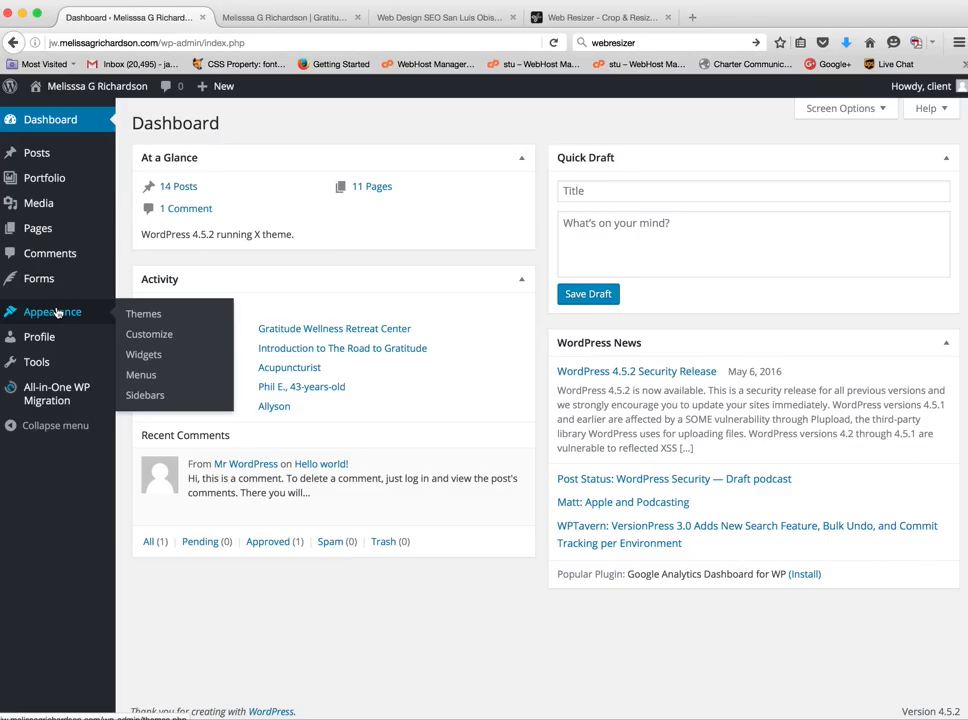
left_click(140, 375)
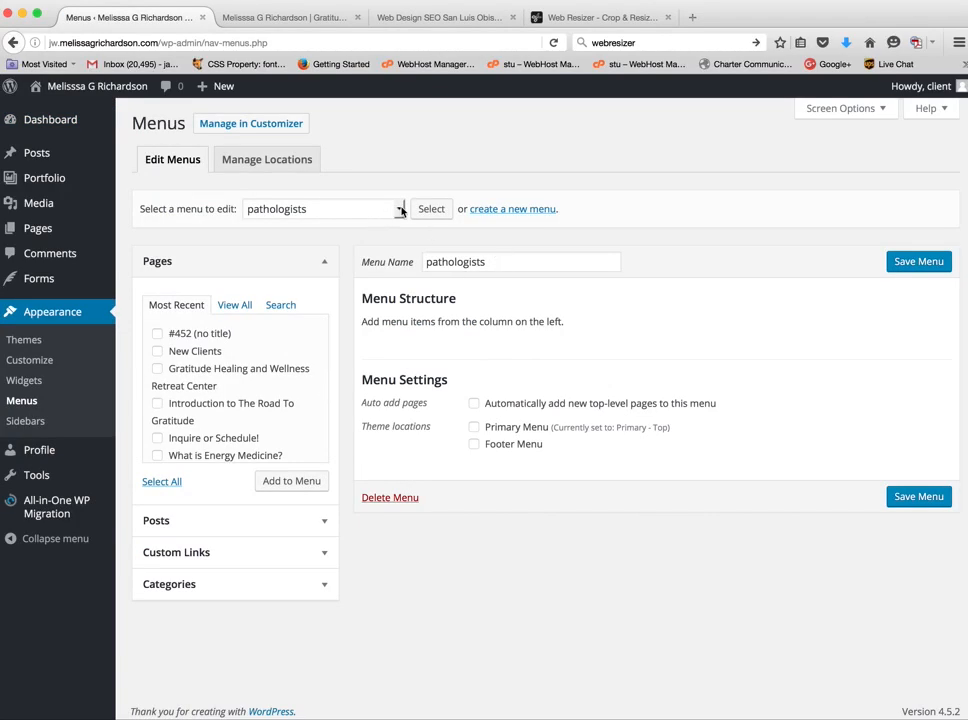
left_click(402, 211)
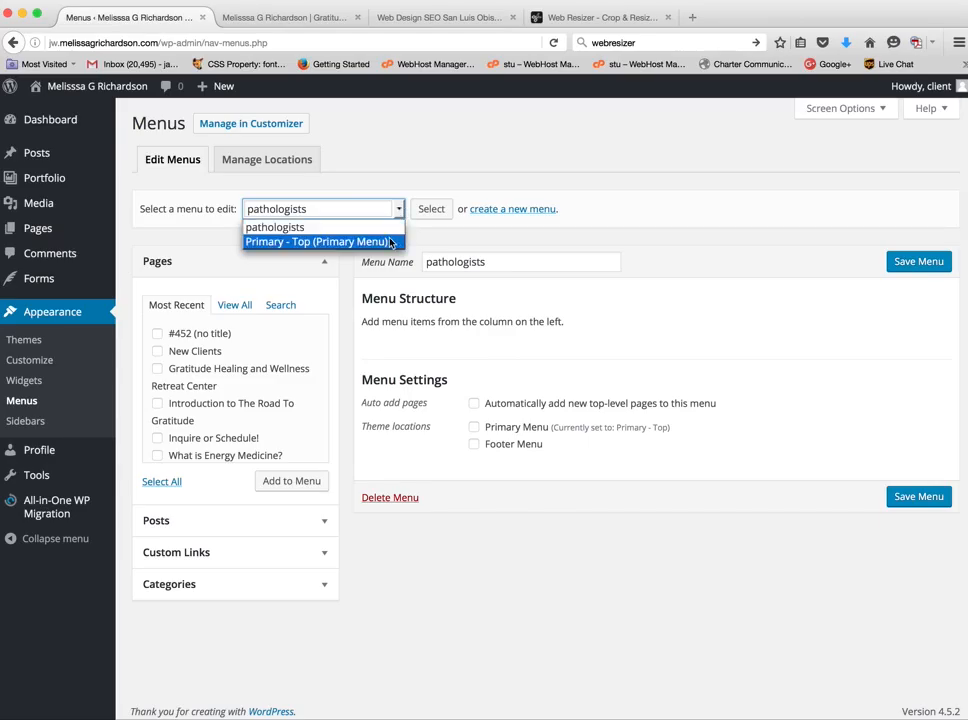
left_click(388, 242)
left_click(429, 208)
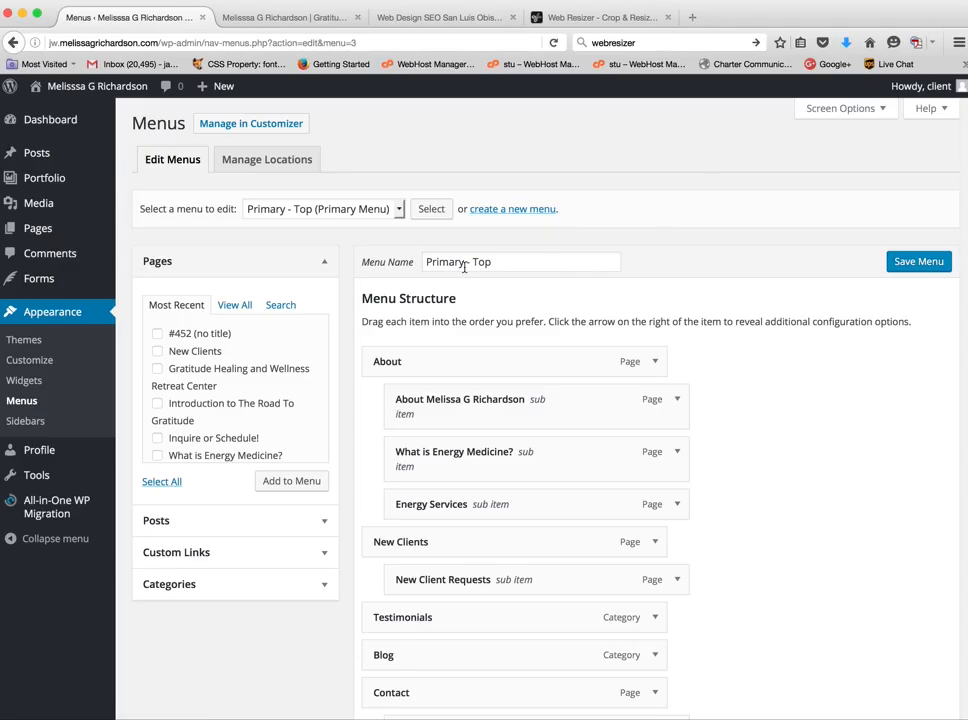
Step: Examine the Primary - Top menu structure and compare its items with the About dropdown on the live site
scroll(825, 385, "down", 5)
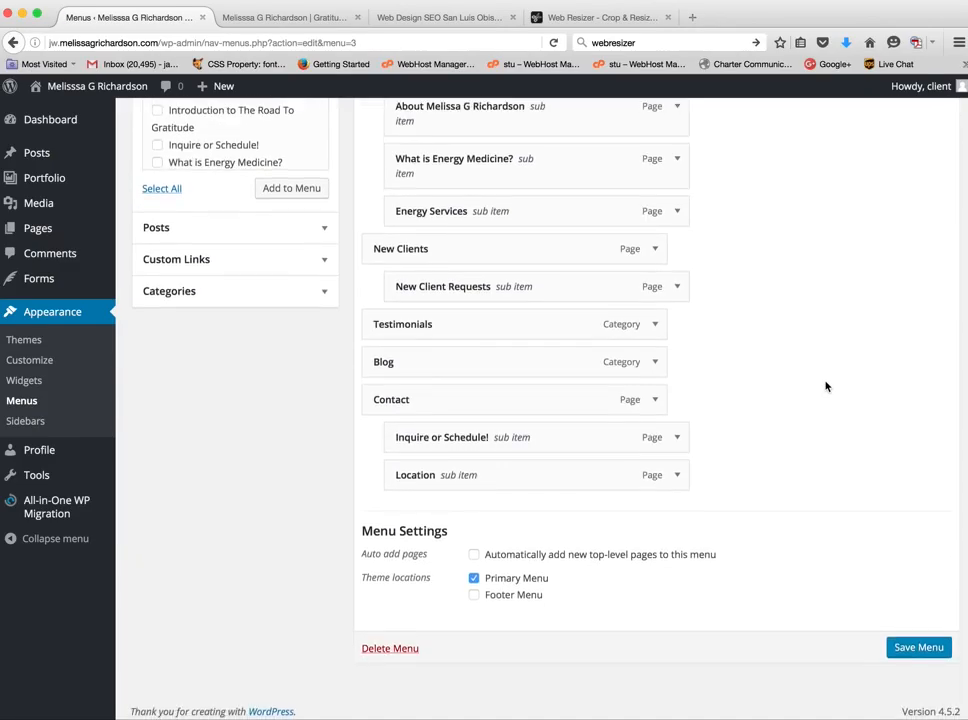
scroll(825, 385, "up", 2)
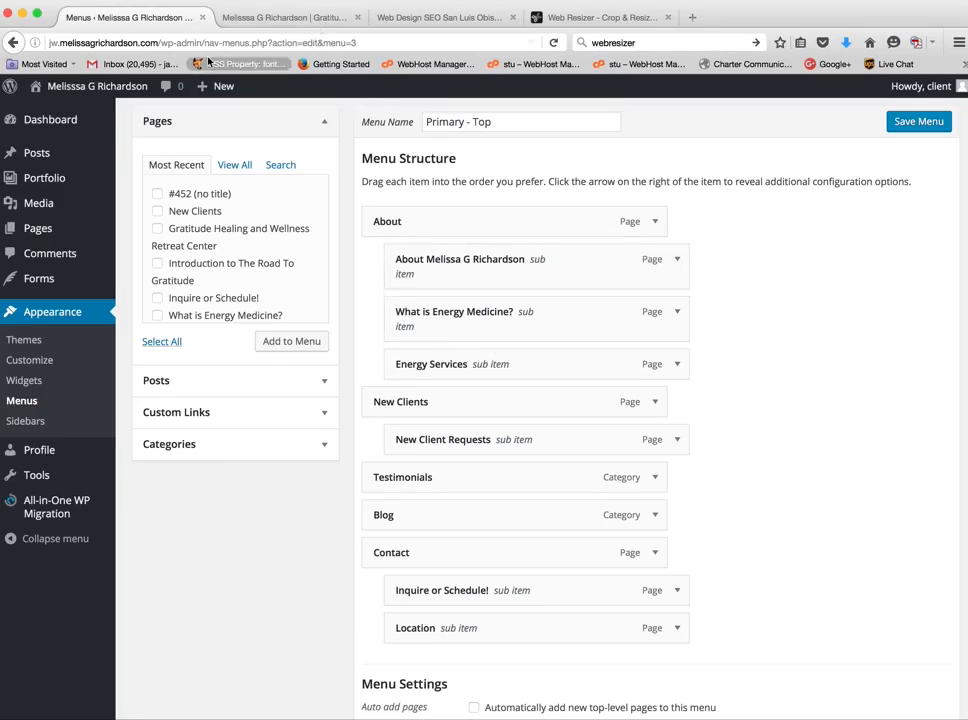
left_click(270, 19)
mouse_move(577, 190)
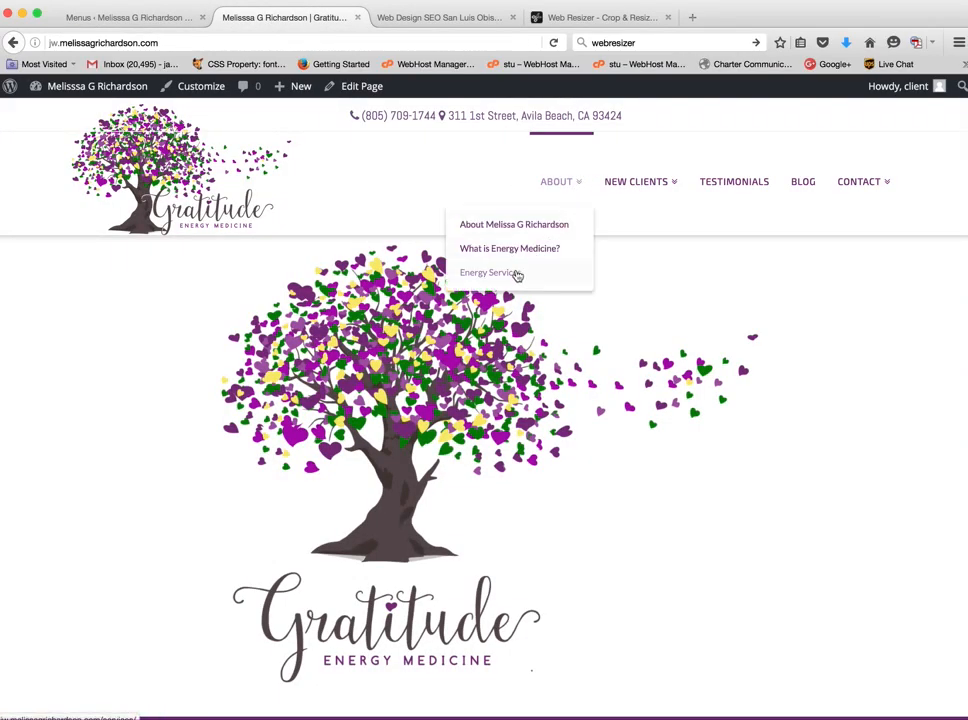
left_click(138, 19)
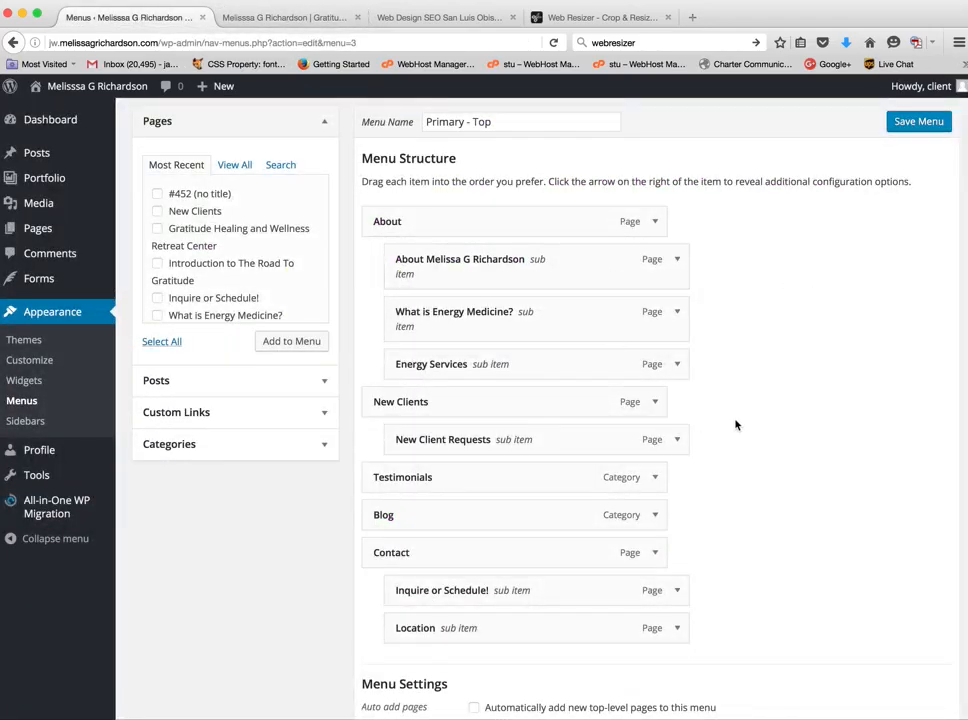
scroll(849, 435, "down", 2)
scroll(849, 437, "up", 1)
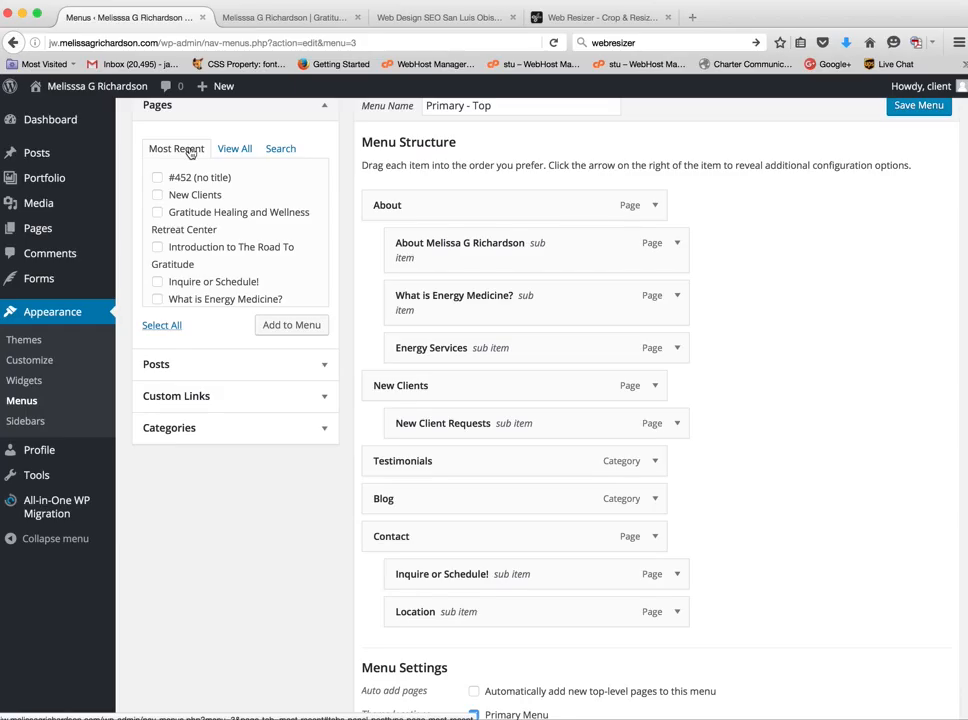
Step: Look through the complete list of pages that can be added to the menu, and check the page search option
scroll(193, 152, "up", 1)
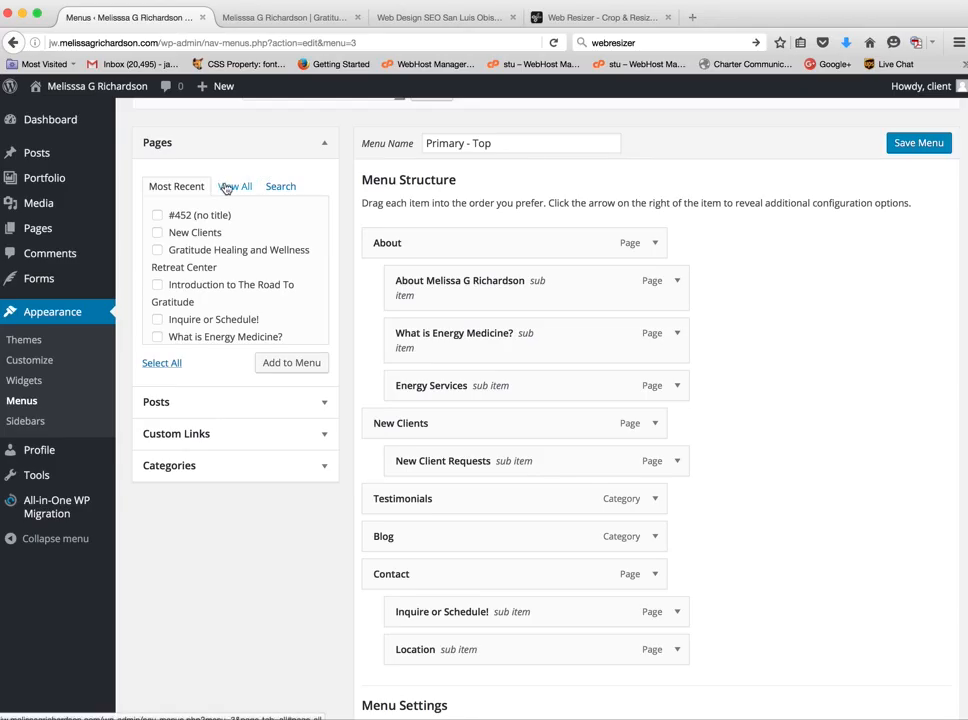
scroll(229, 187, "down", 1)
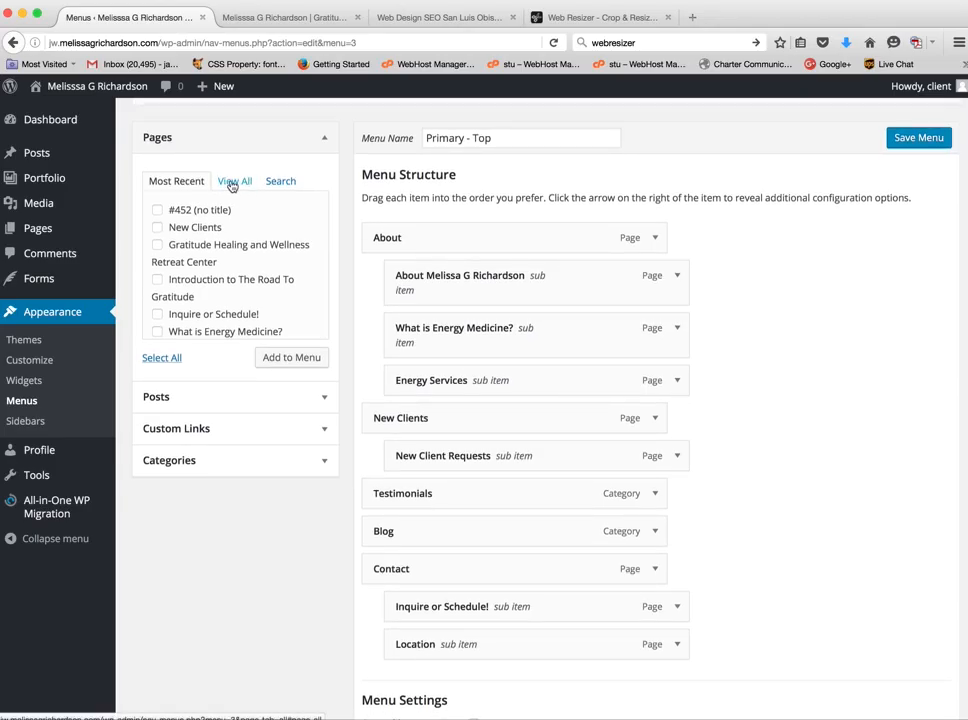
left_click(231, 183)
scroll(244, 232, "down", 1)
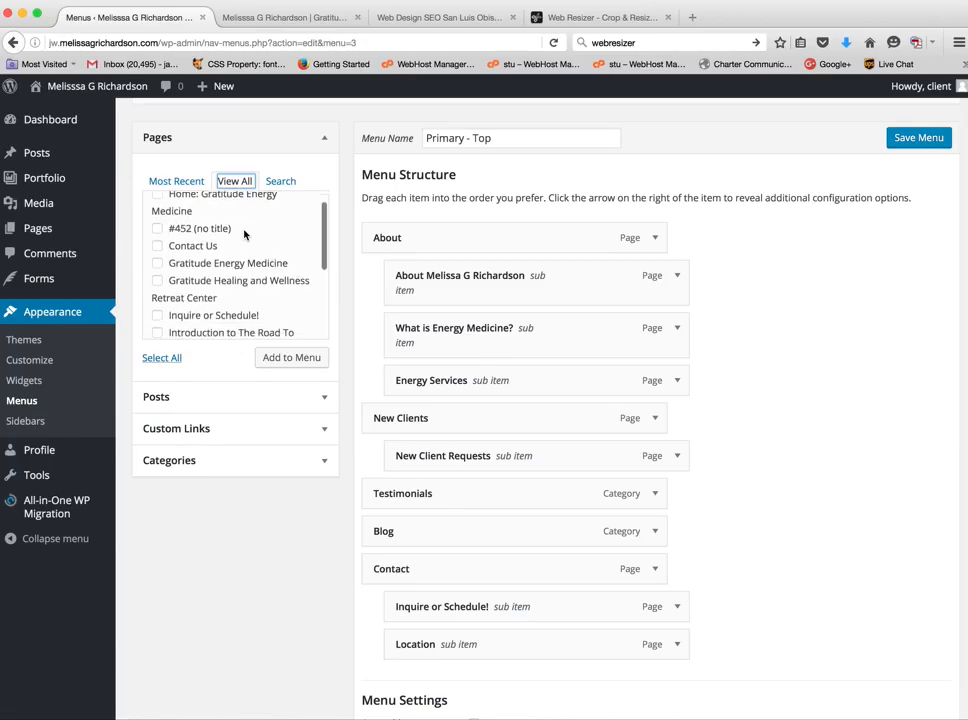
scroll(244, 233, "down", 3)
scroll(244, 233, "up", 4)
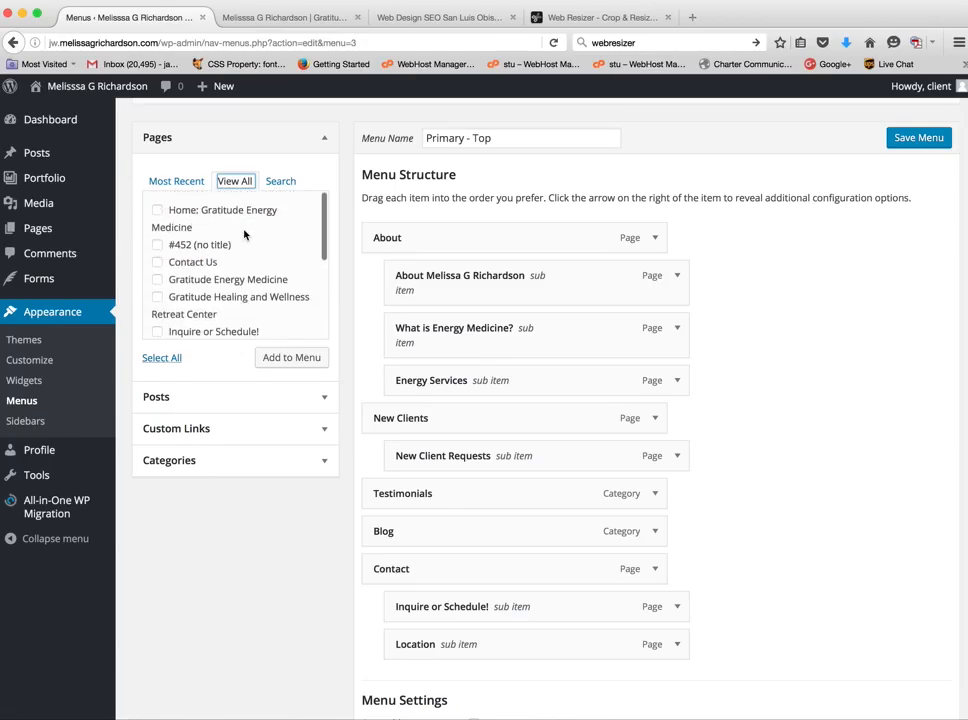
scroll(275, 208, "down", 2)
scroll(275, 208, "up", 1)
left_click(279, 183)
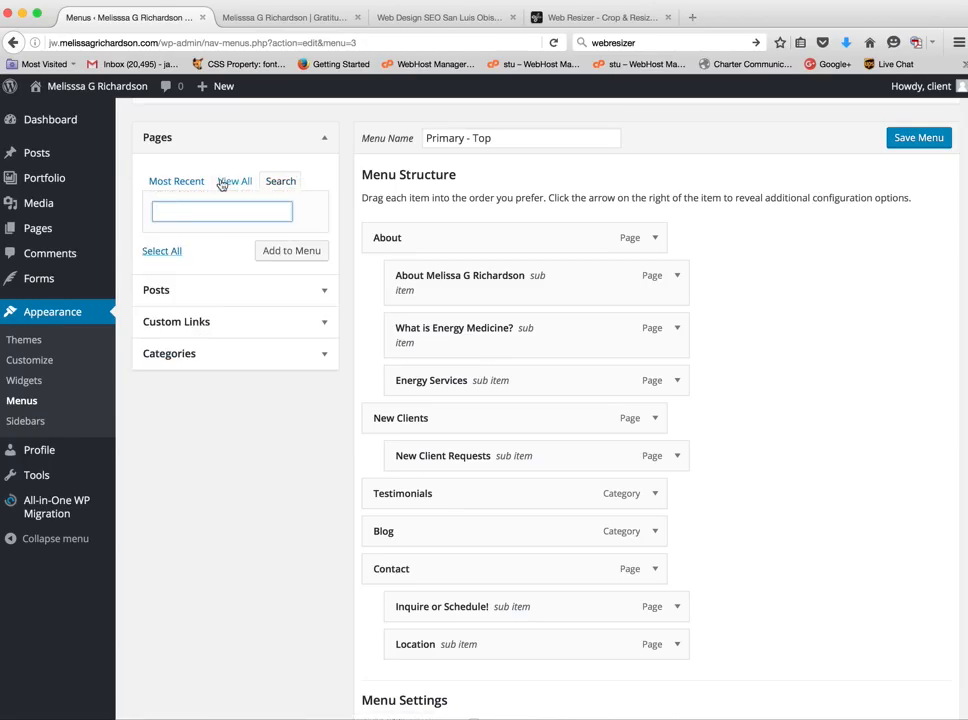
left_click(223, 183)
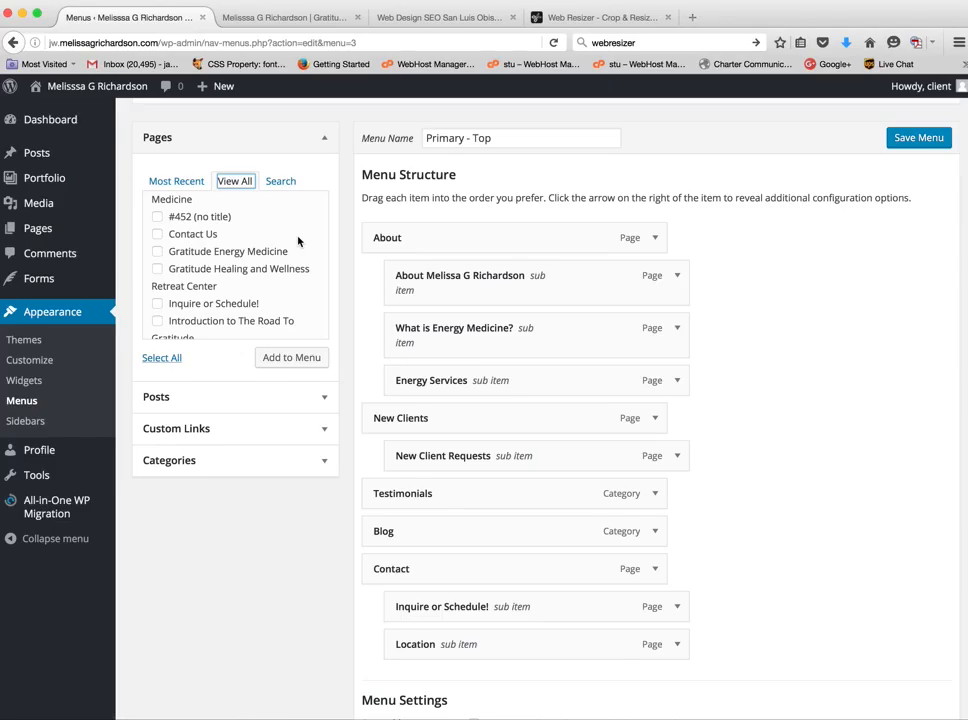
scroll(283, 318, "down", 1)
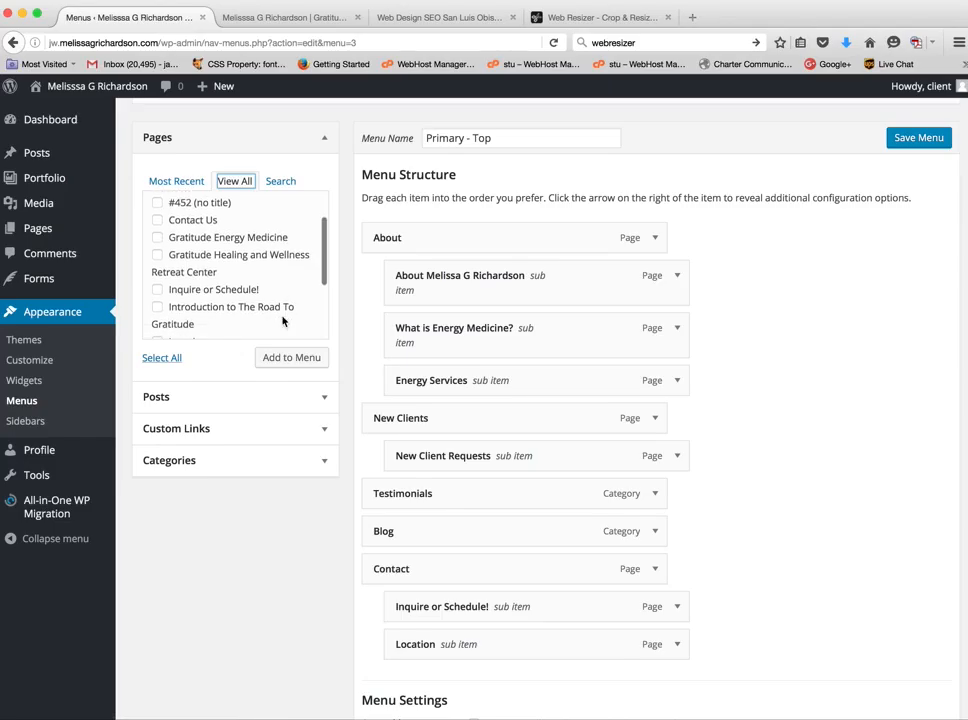
Step: Look through all posts that can be added to the menu, and open the custom link options
left_click(323, 400)
scroll(320, 404, "down", 1)
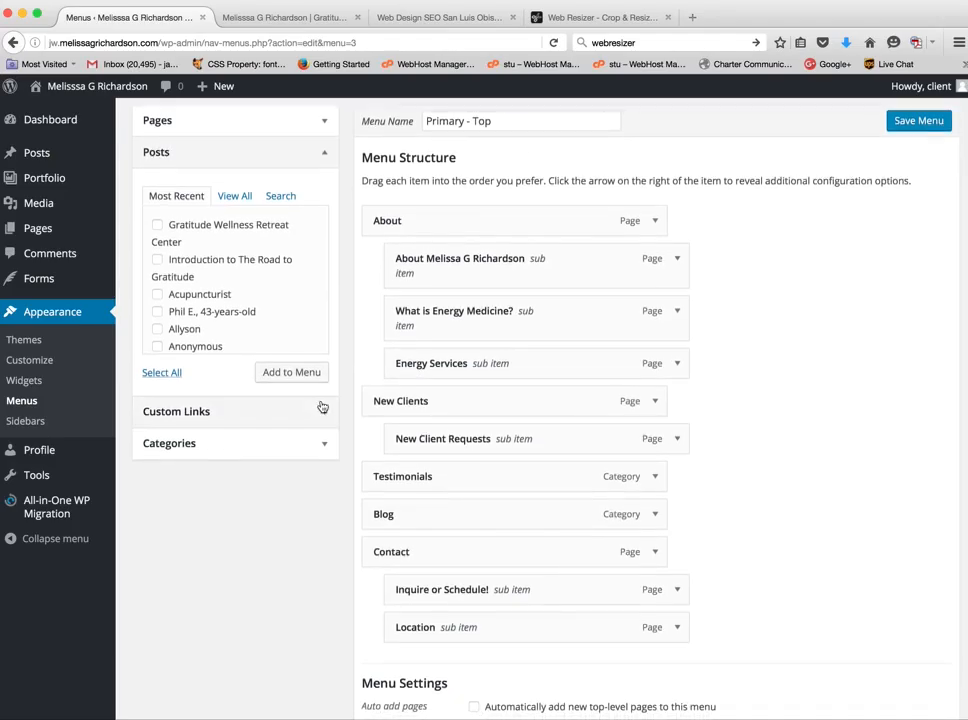
left_click(235, 195)
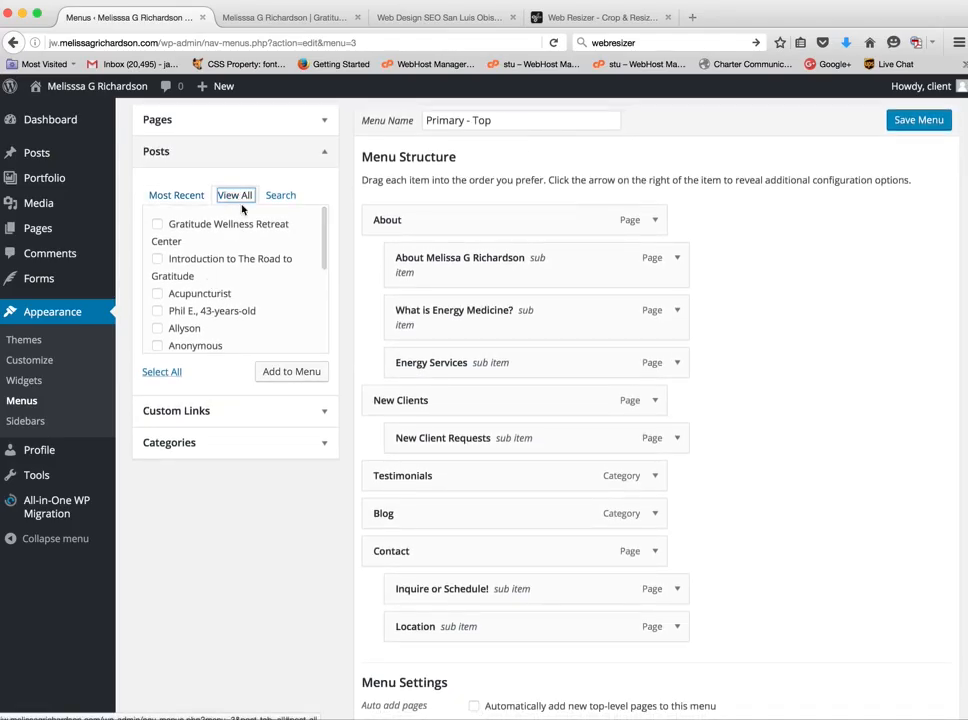
scroll(277, 288, "down", 3)
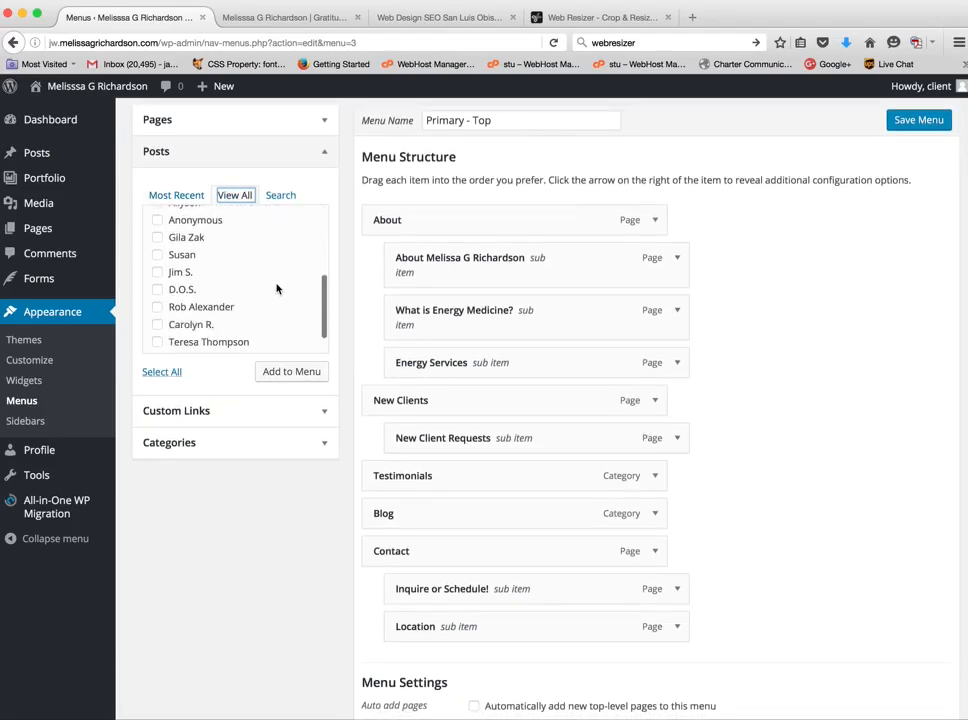
scroll(277, 289, "up", 3)
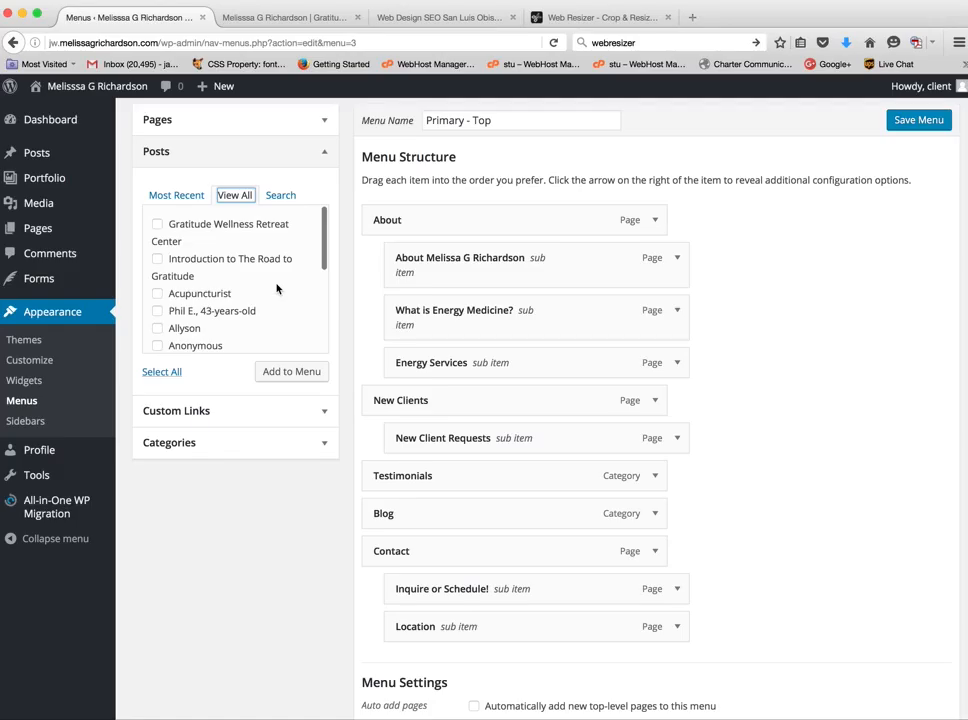
scroll(300, 291, "down", 1)
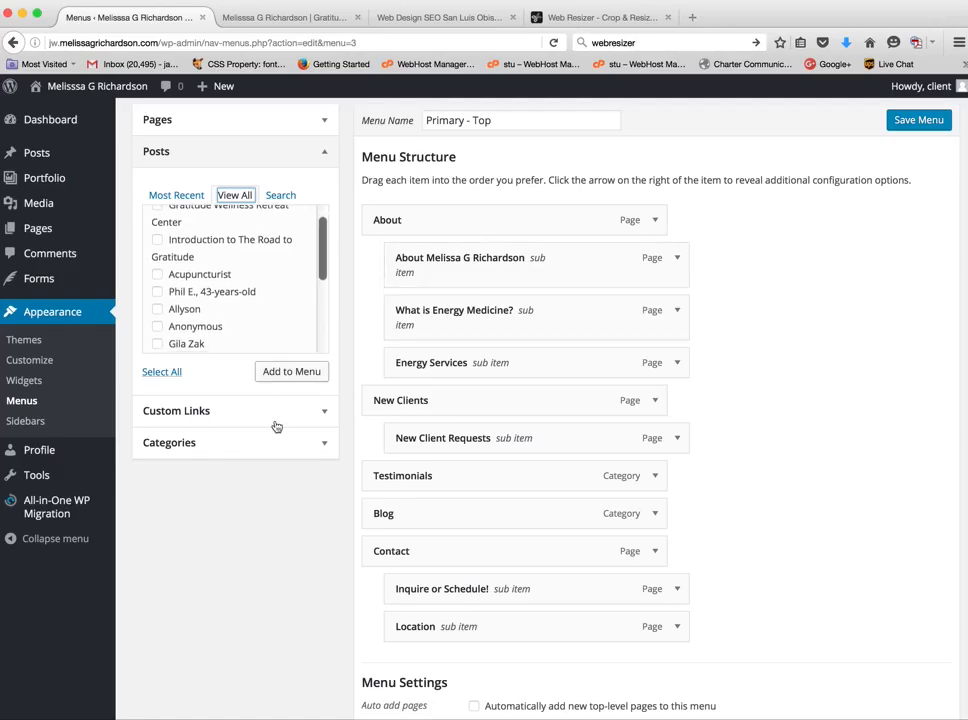
left_click(321, 411)
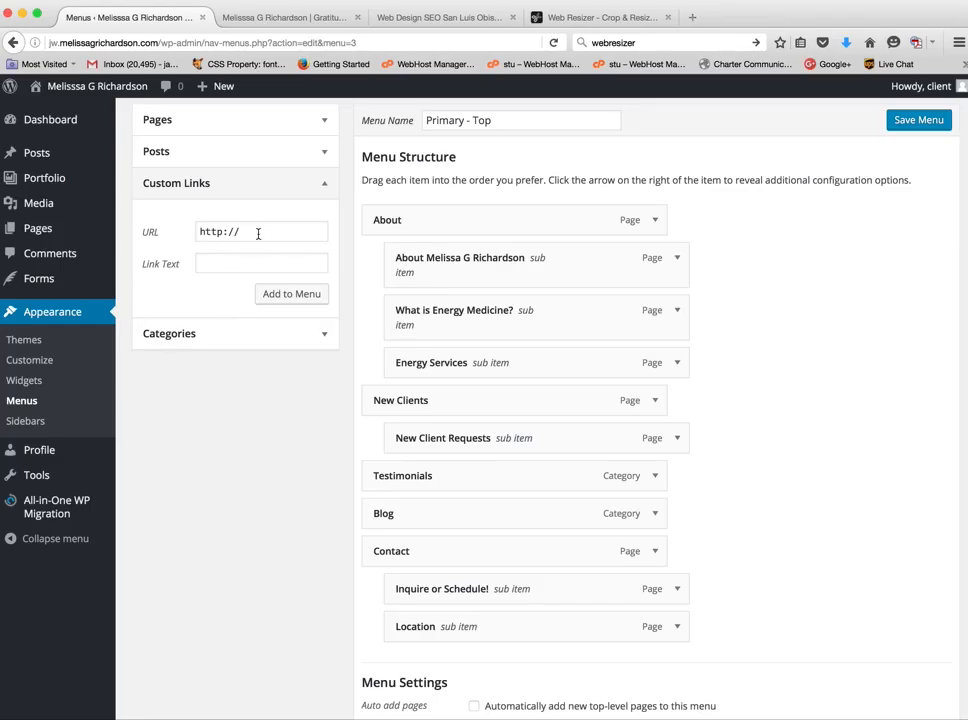
Step: Open the category options for the menu and view all categories that can be added
scroll(346, 296, "up", 2)
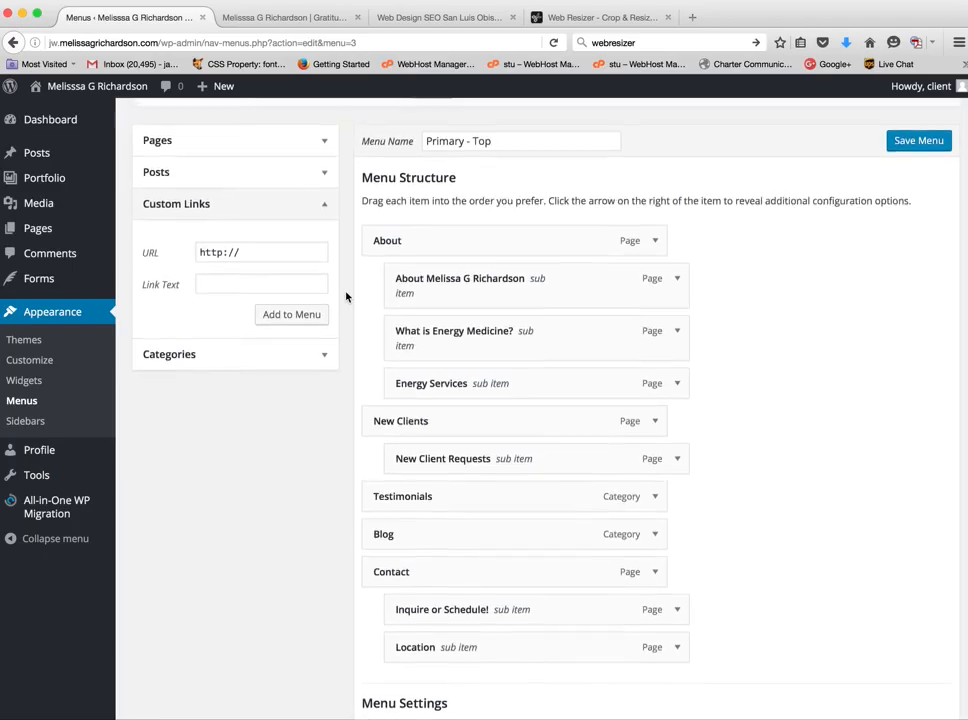
scroll(346, 296, "up", 1)
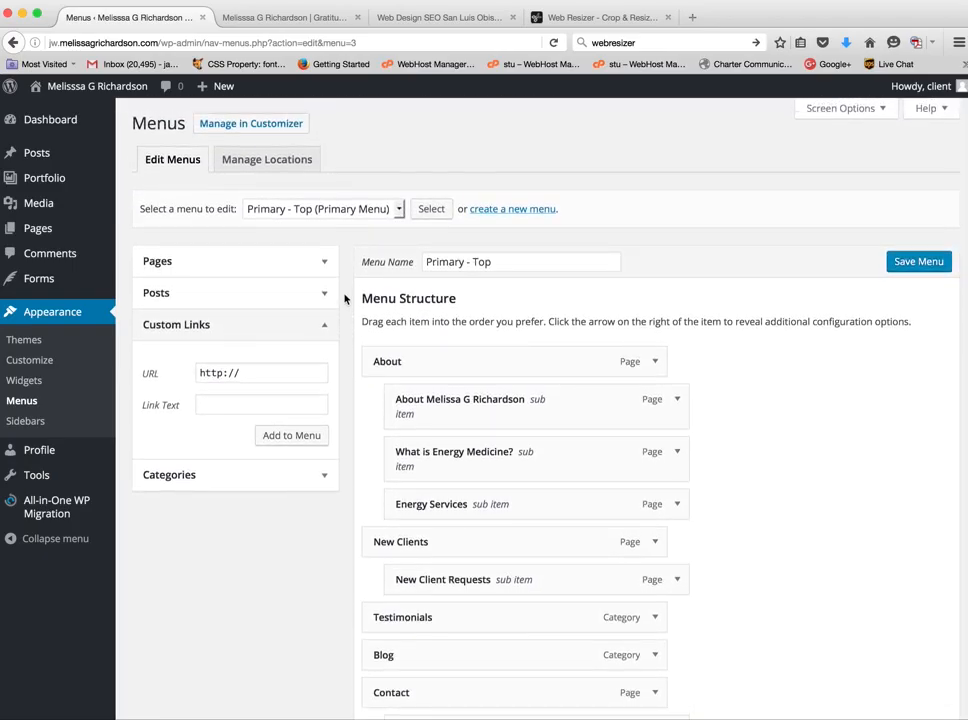
scroll(346, 298, "down", 1)
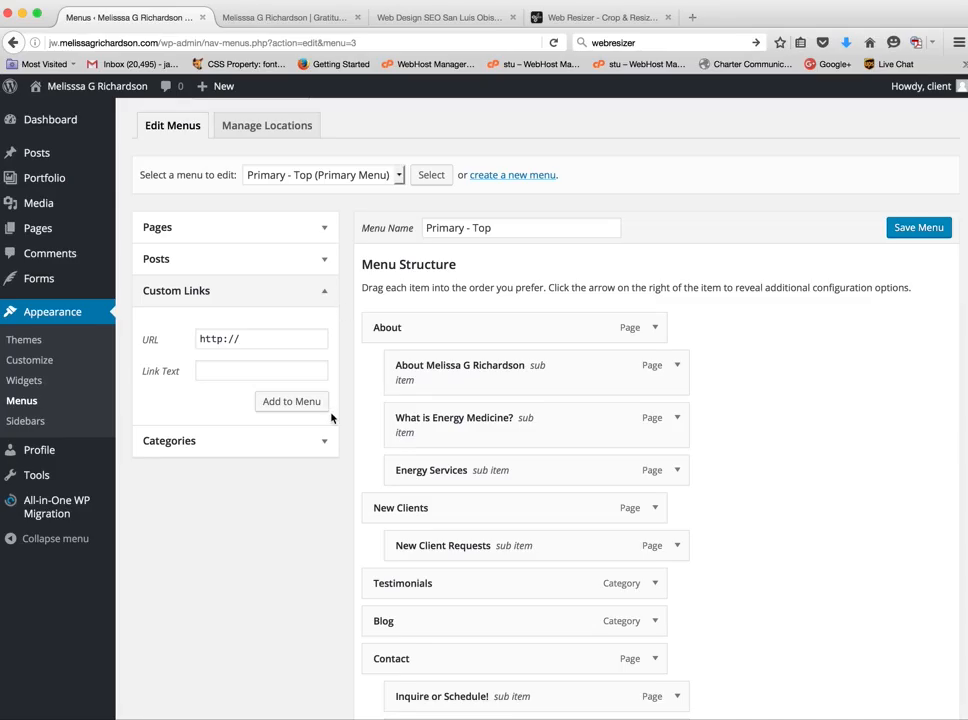
left_click(325, 442)
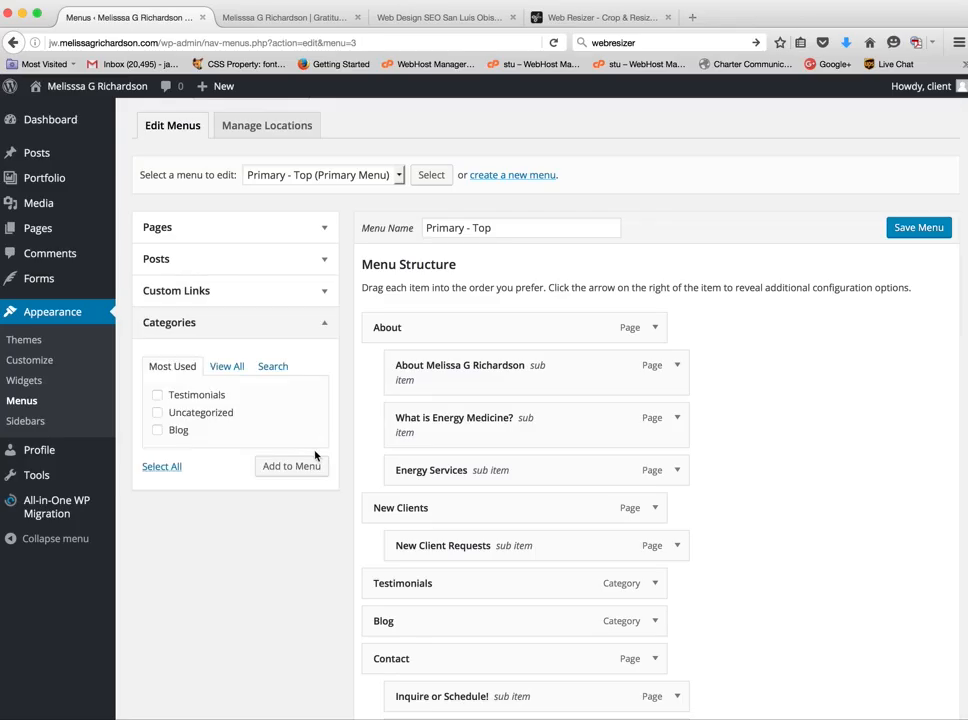
left_click(218, 368)
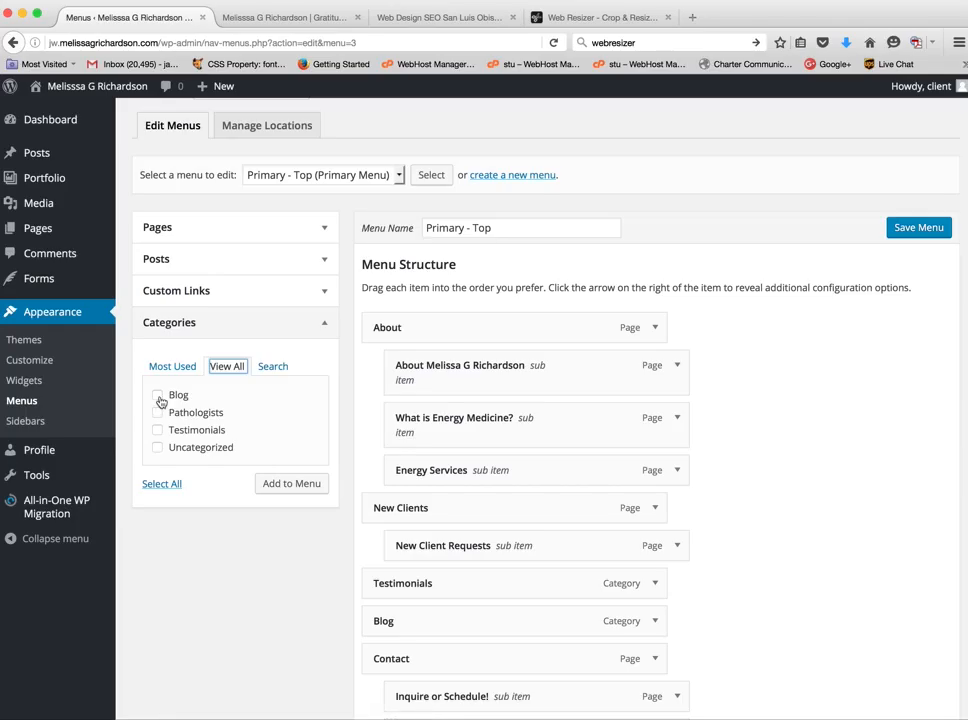
mouse_move(30, 153)
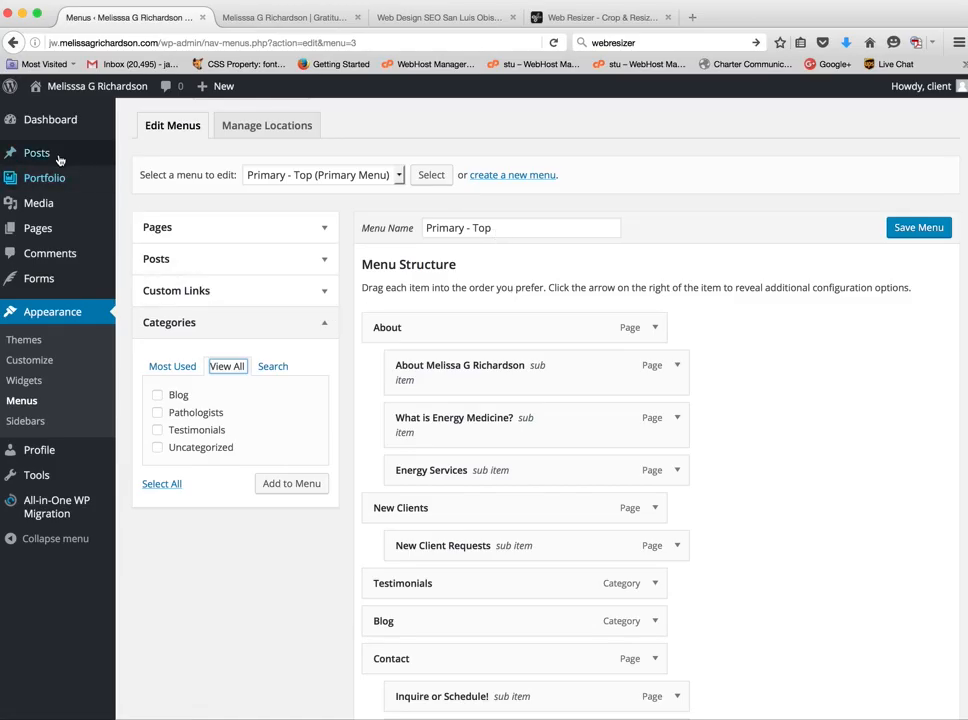
Step: Open the Testimonials and Blog category pages on the live site and look through the blog posts
left_click(430, 17)
left_click(242, 16)
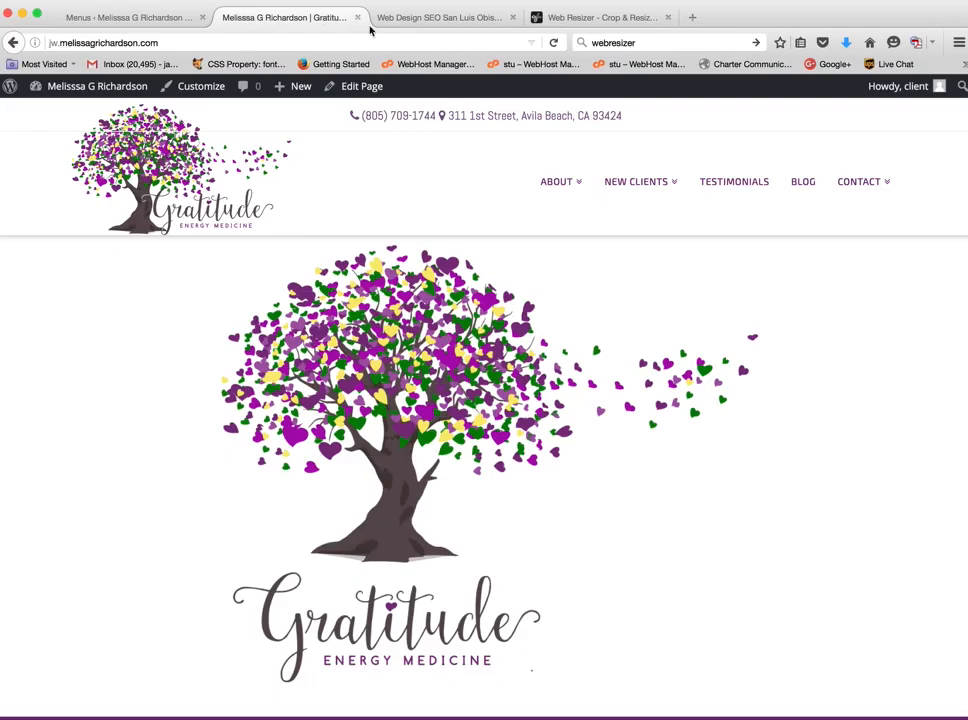
left_click(728, 184)
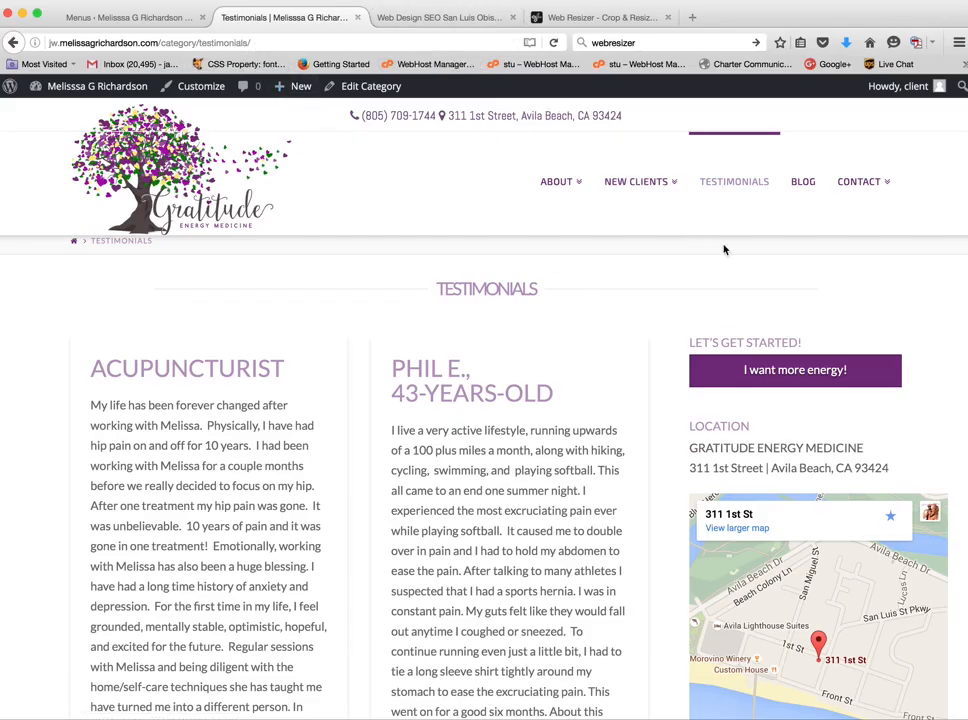
left_click(803, 187)
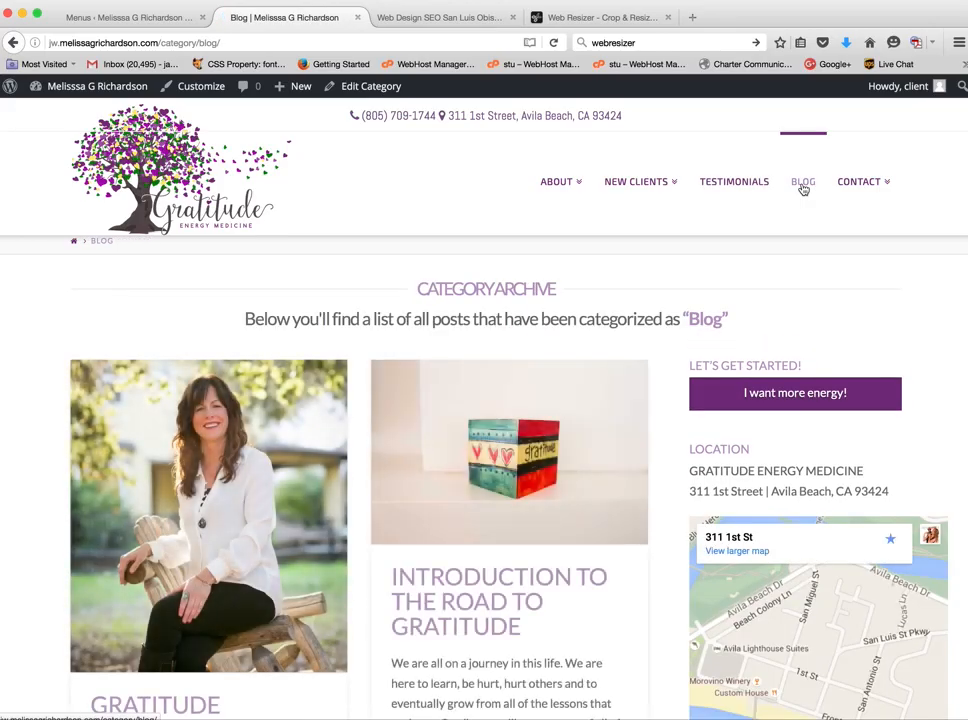
scroll(597, 443, "down", 2)
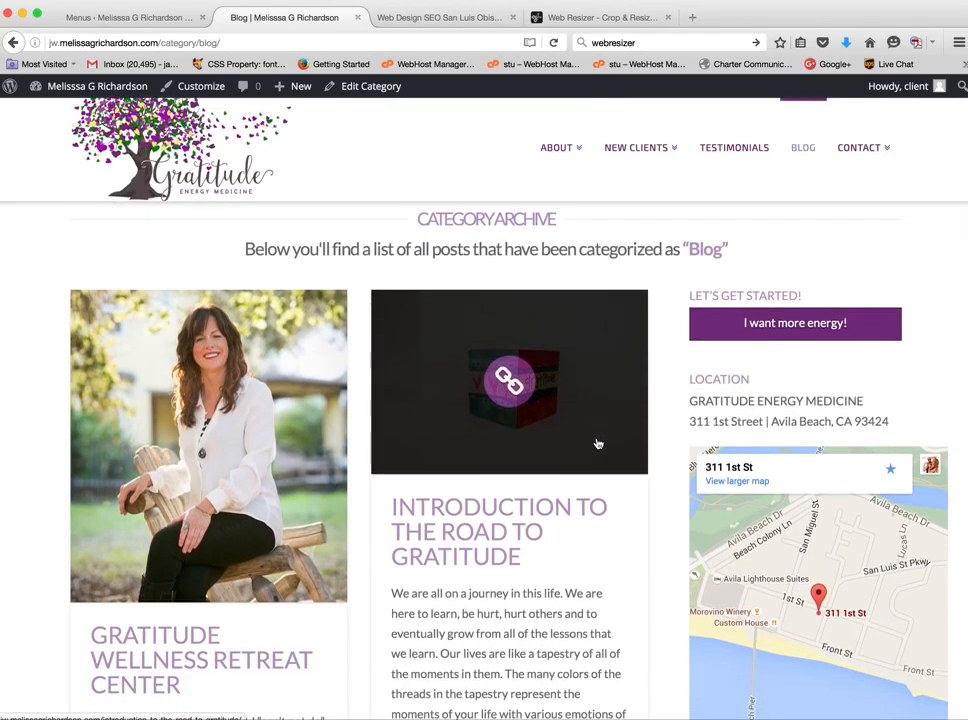
scroll(597, 443, "down", 2)
scroll(597, 443, "up", 3)
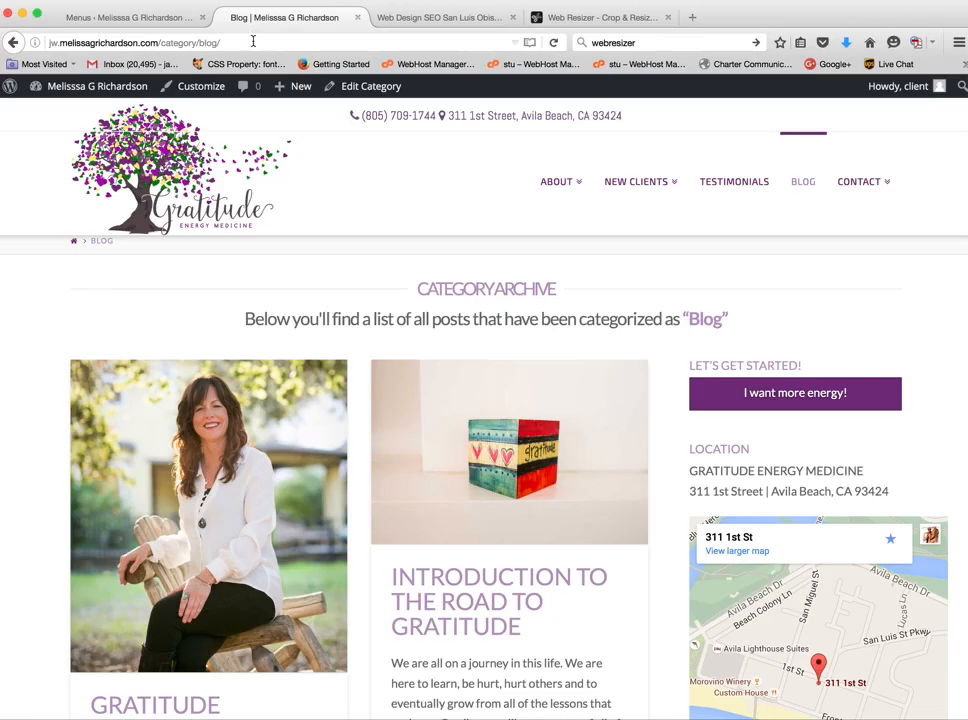
Step: Return to the menu editor and add the Blog category to the Primary - Top menu
left_click(161, 22)
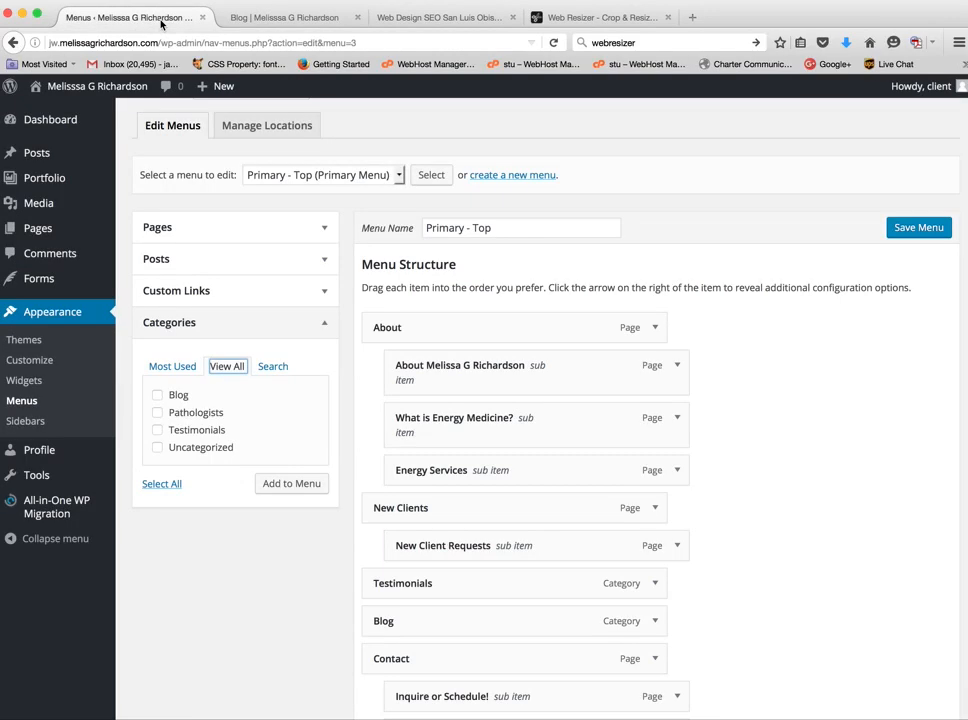
left_click(158, 397)
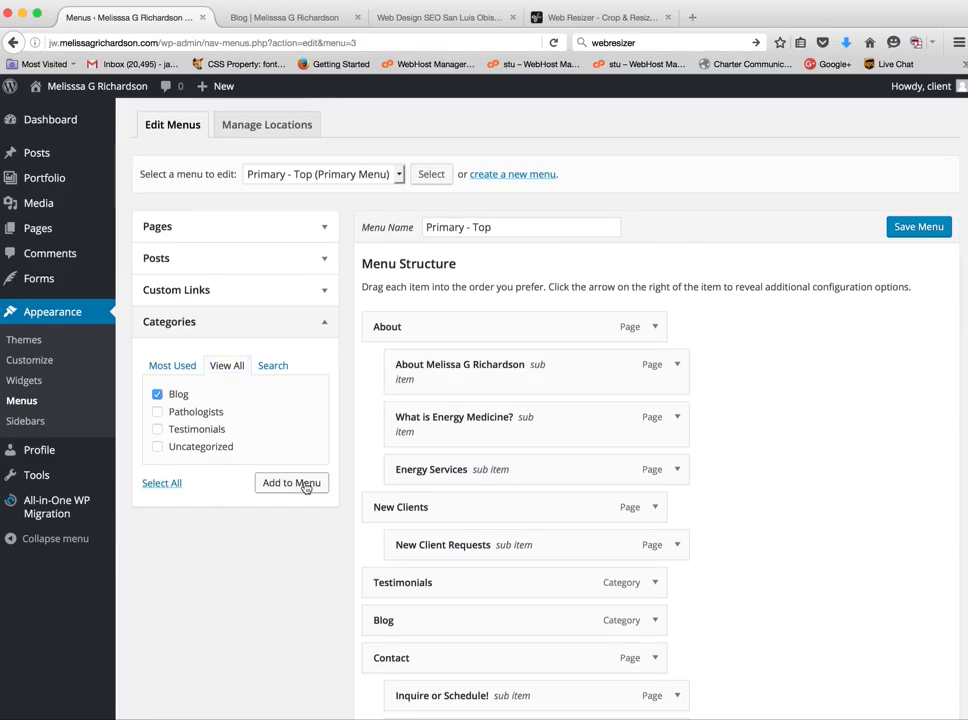
left_click(157, 395)
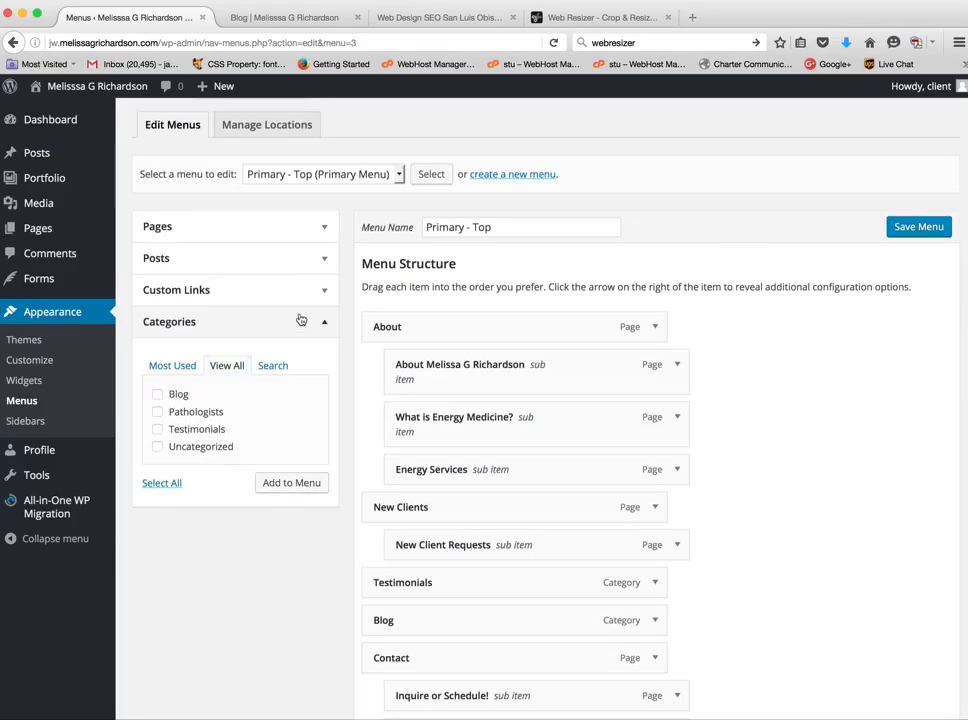
scroll(829, 369, "down", 2)
scroll(829, 369, "down", 3)
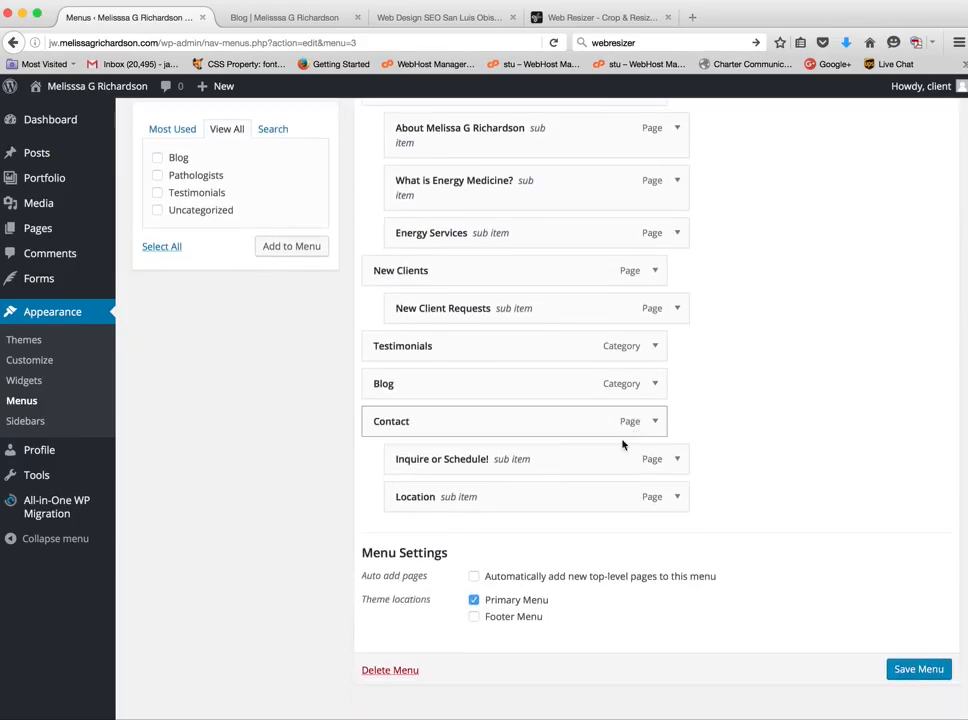
scroll(204, 193, "up", 1)
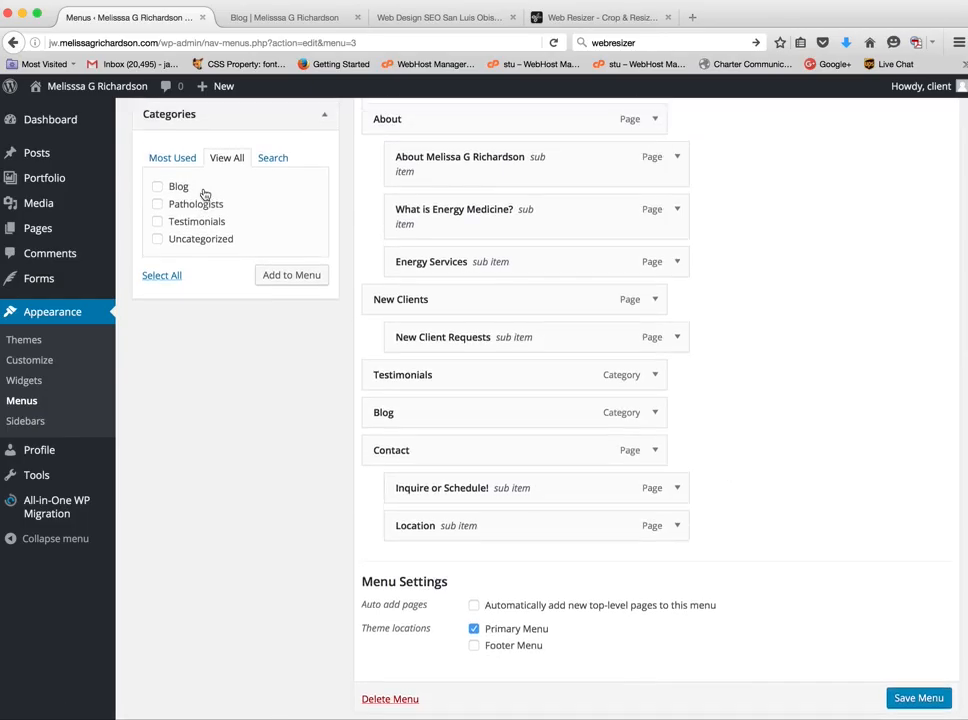
left_click(157, 187)
left_click(291, 280)
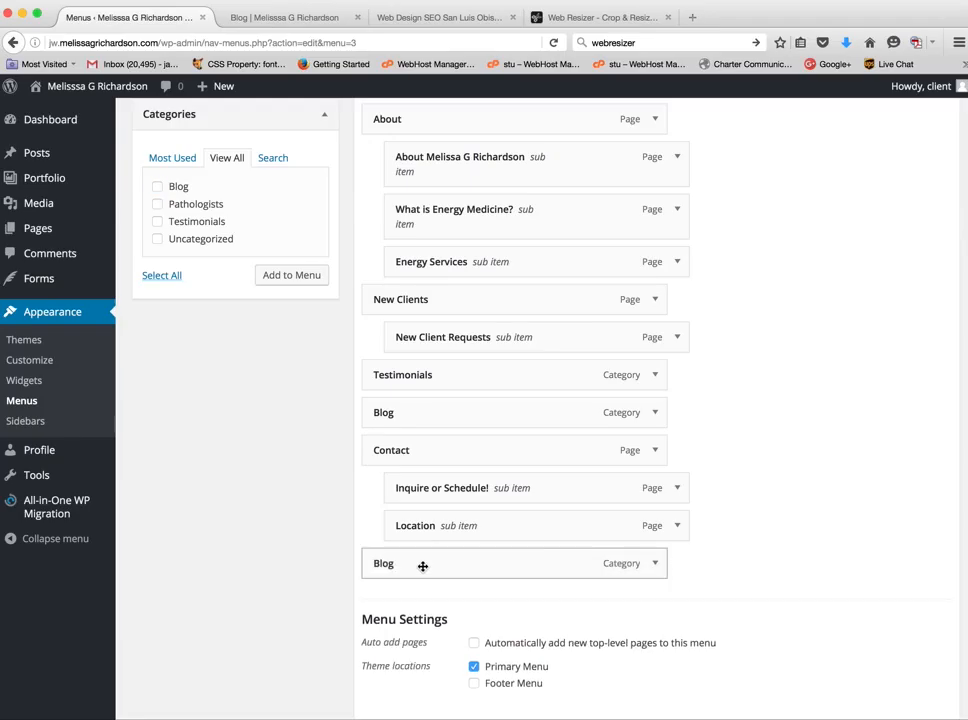
Step: Move the newly added Blog item above Contact and nest it as a sub item of the existing Blog item
left_click_drag(422, 566, 411, 458)
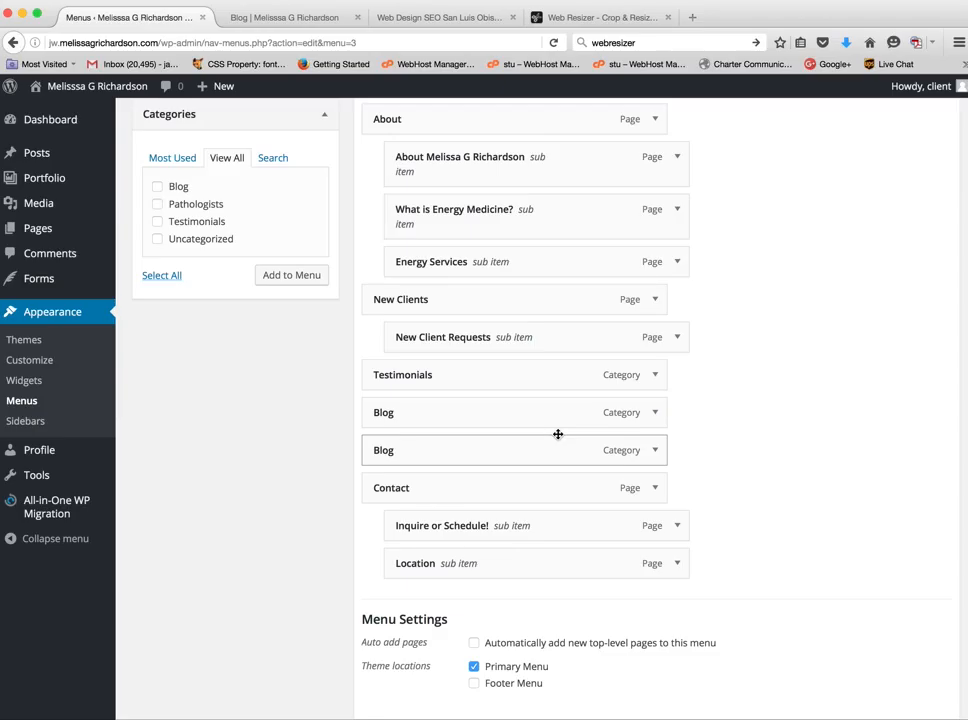
scroll(715, 464, "down", 1)
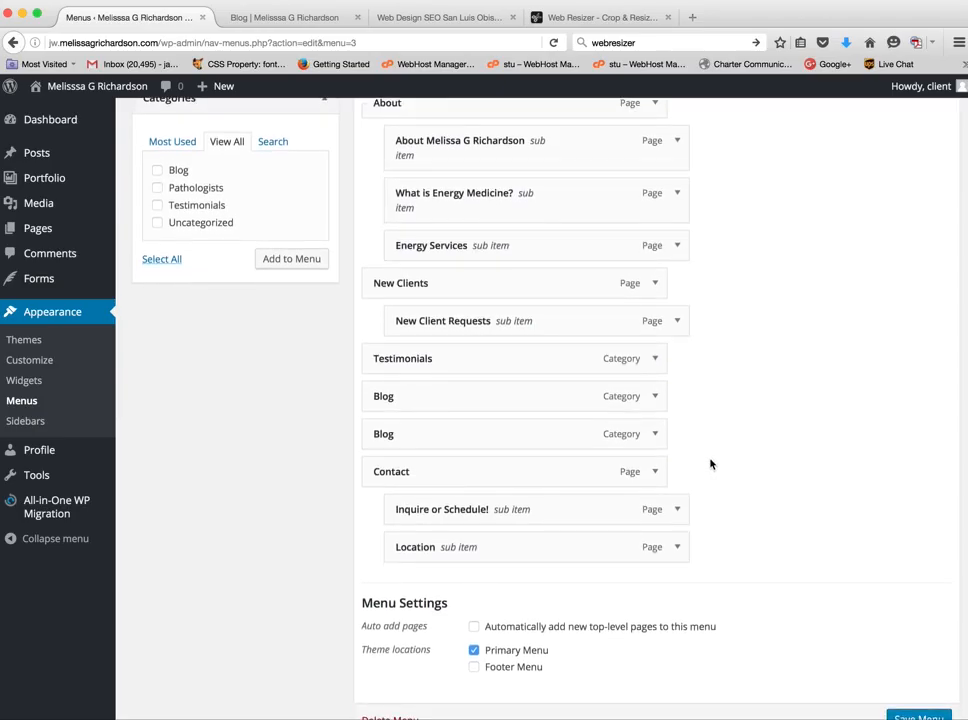
left_click_drag(405, 431, 430, 432)
scroll(817, 493, "down", 3)
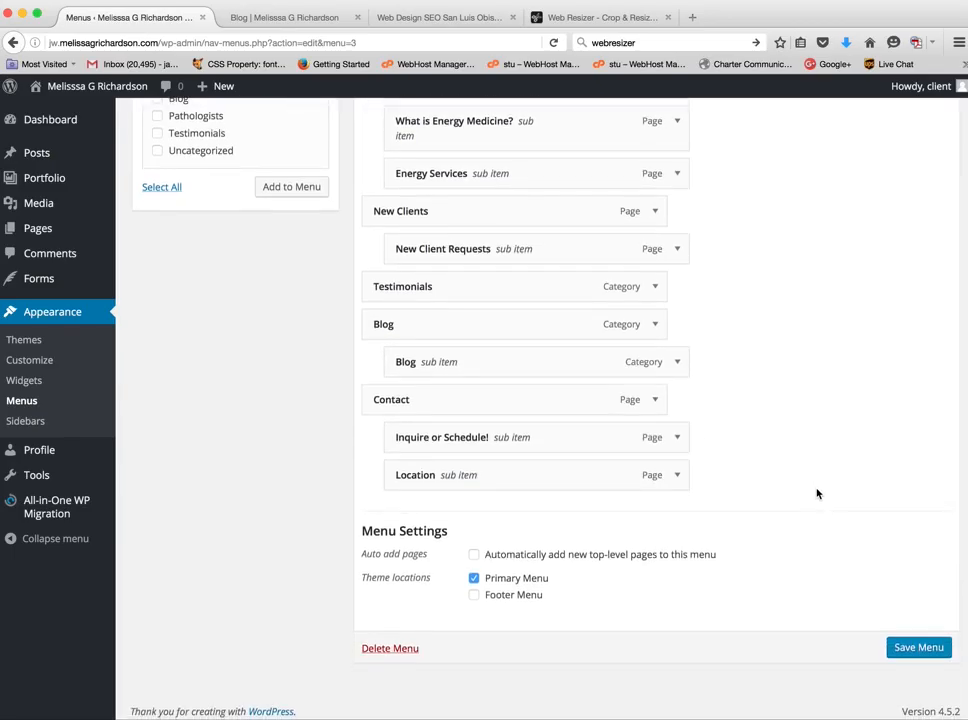
scroll(817, 493, "up", 2)
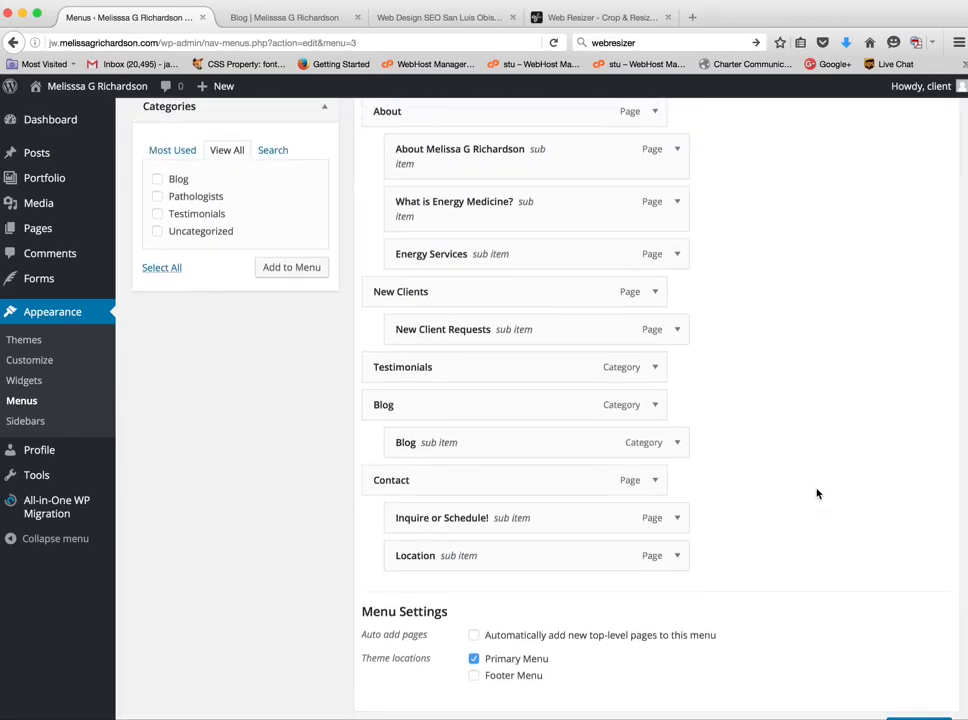
scroll(817, 493, "down", 2)
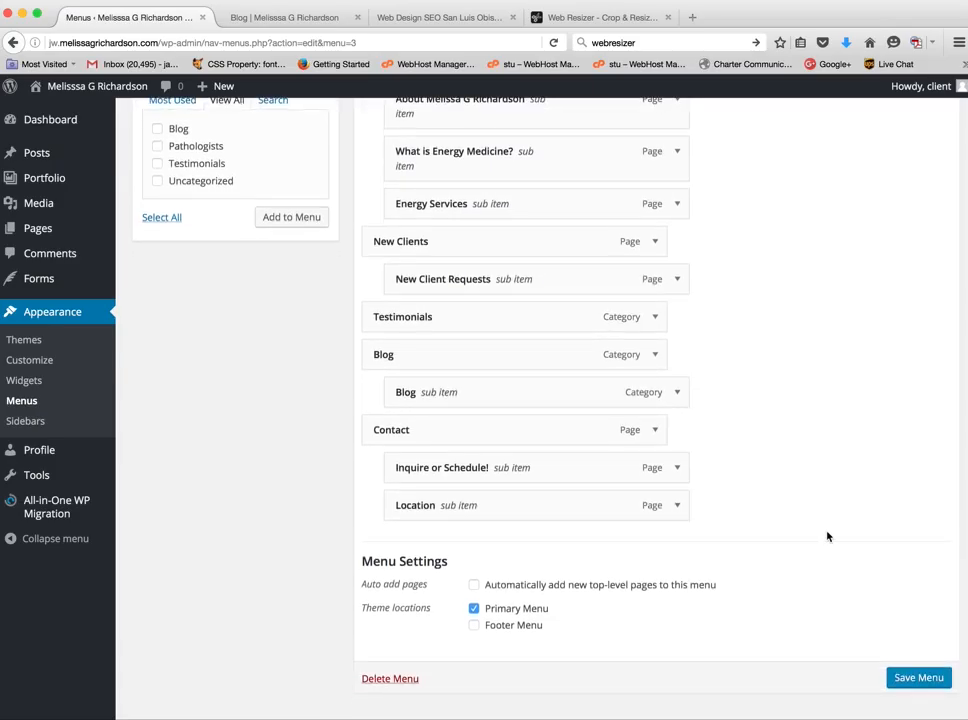
Step: Check the archive heading on the live Blog page, and return to the menu editor
left_click(277, 18)
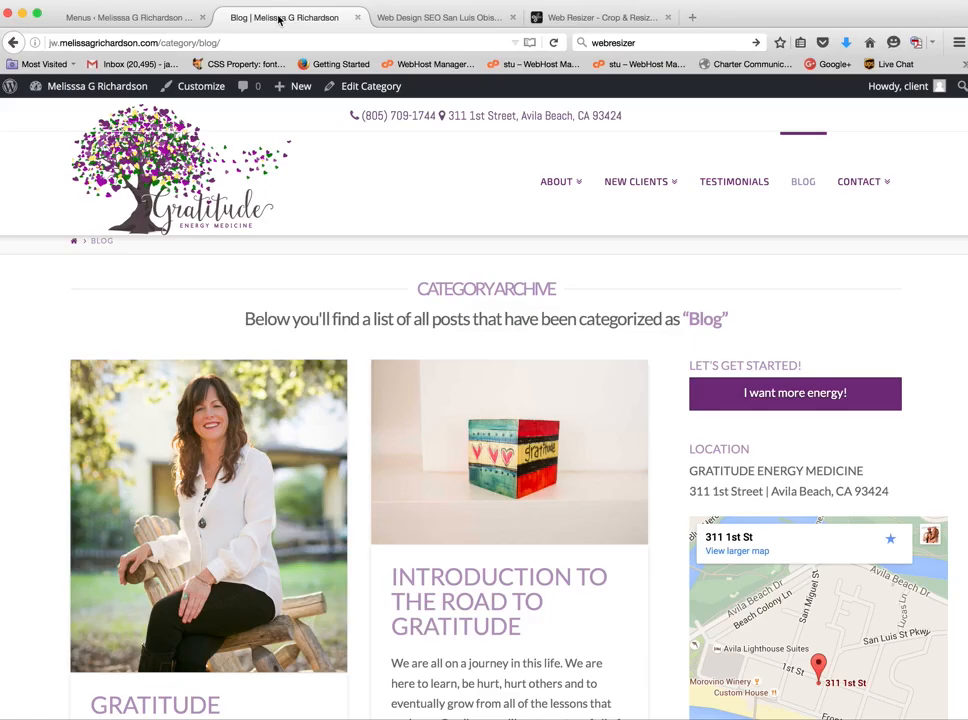
triple_click(463, 288)
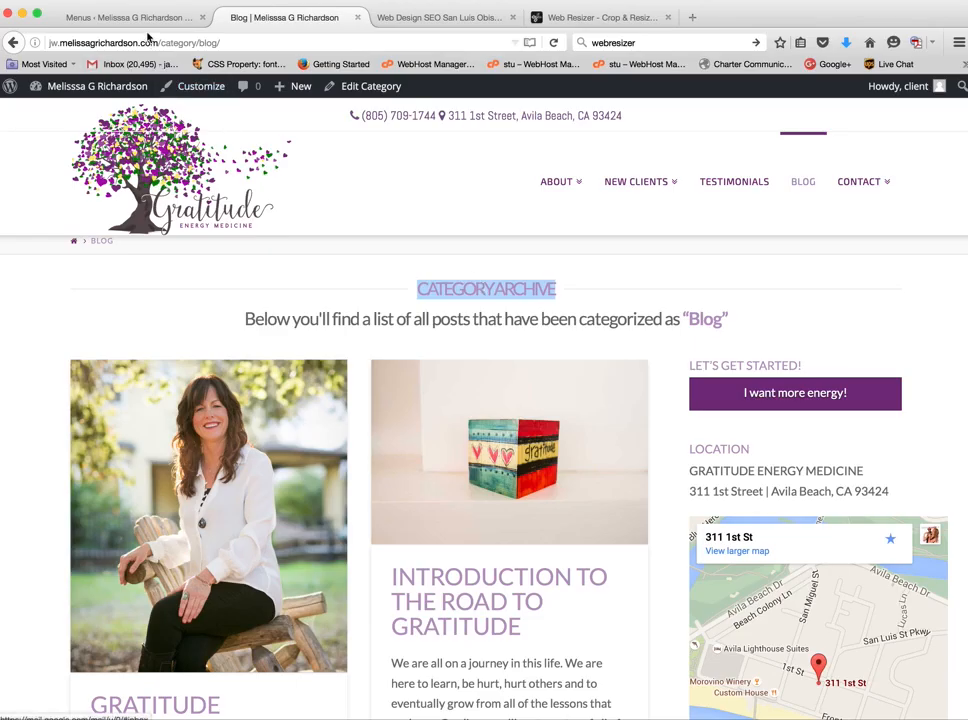
left_click(113, 18)
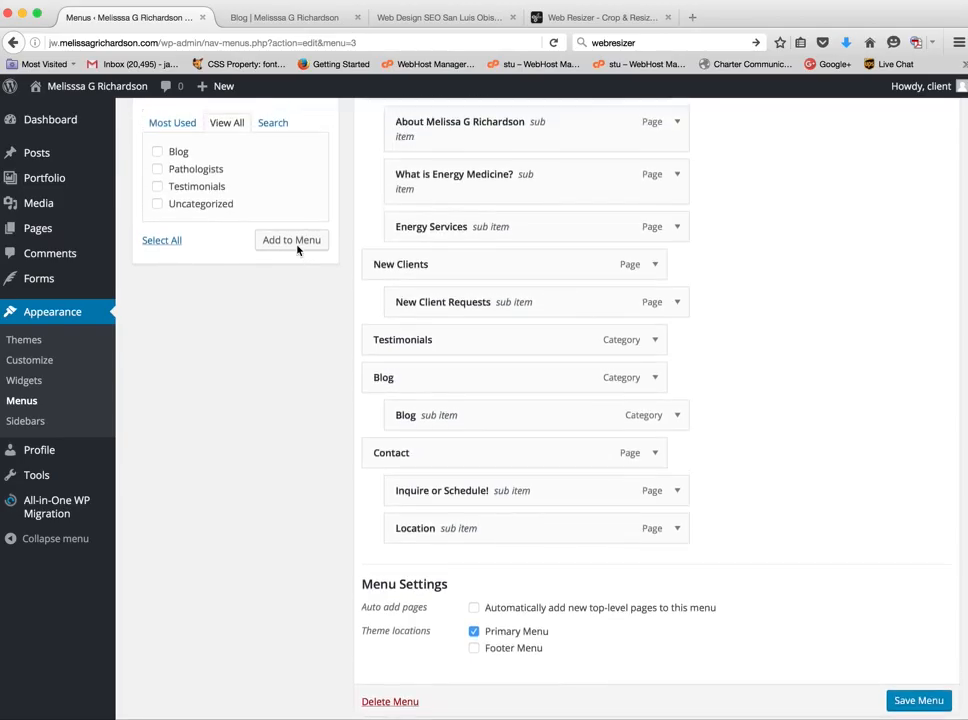
Step: Open the Blog post category for editing, leaving the menu editor without saving its changes
scroll(300, 248, "up", 3)
scroll(771, 552, "up", 3)
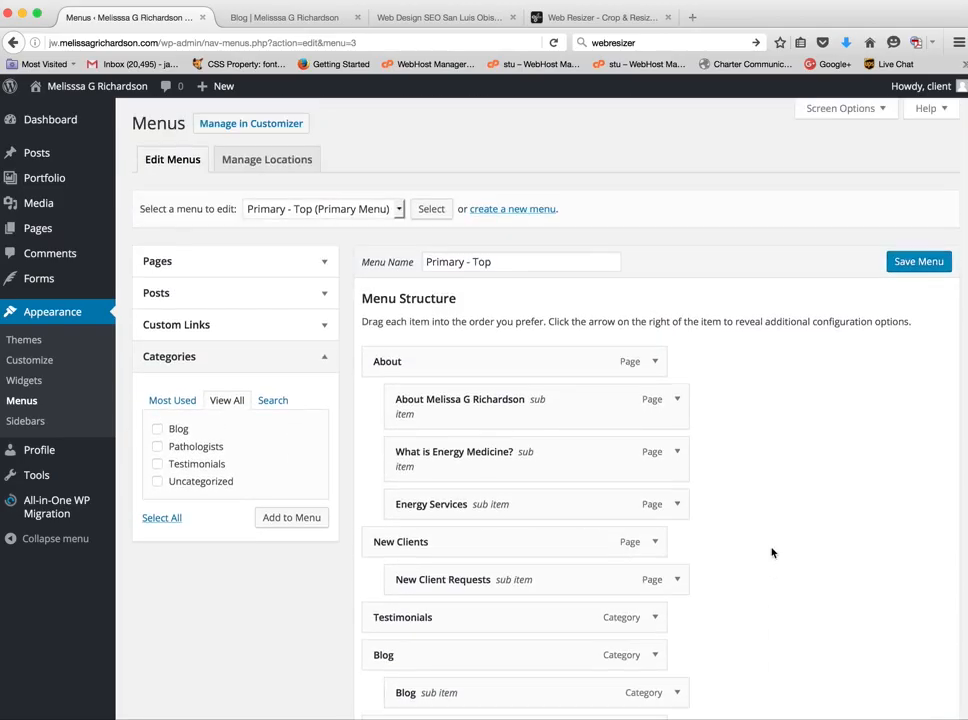
mouse_move(38, 162)
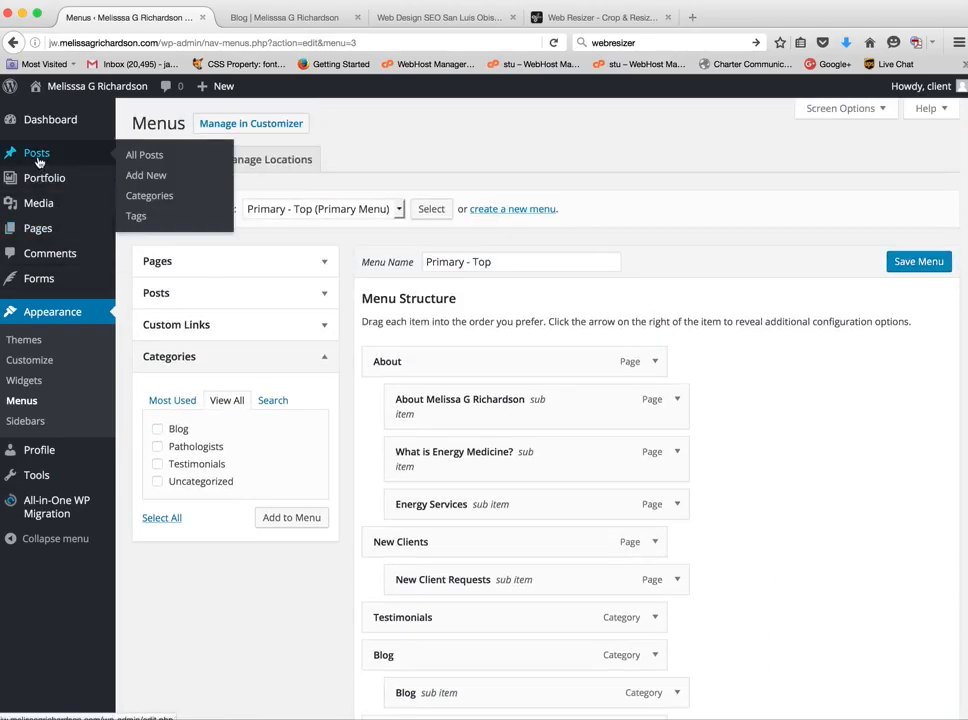
left_click(149, 197)
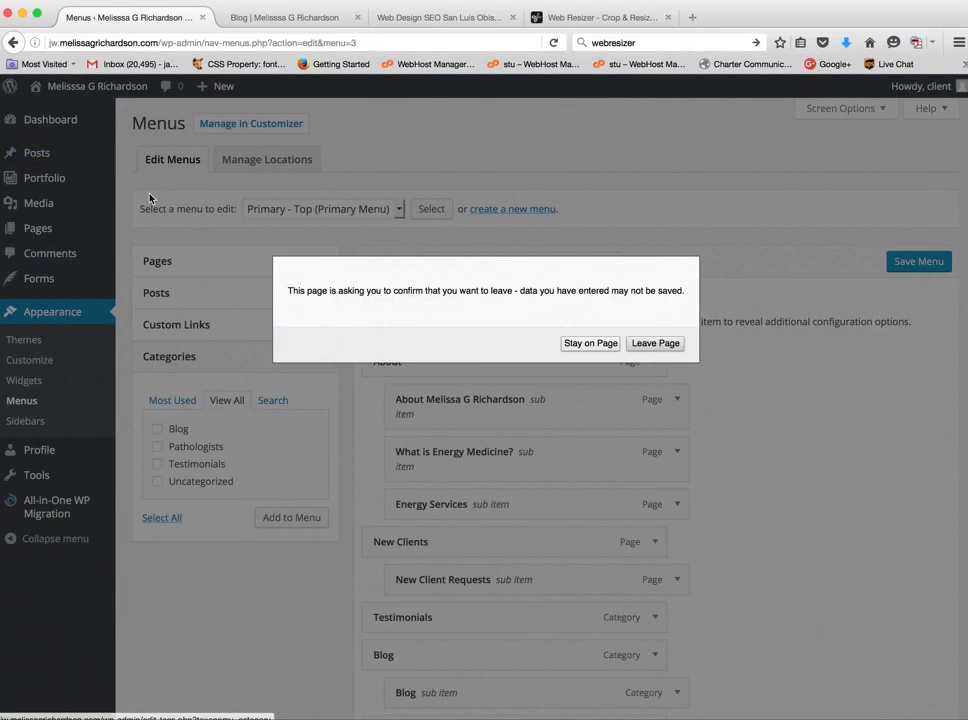
left_click(655, 343)
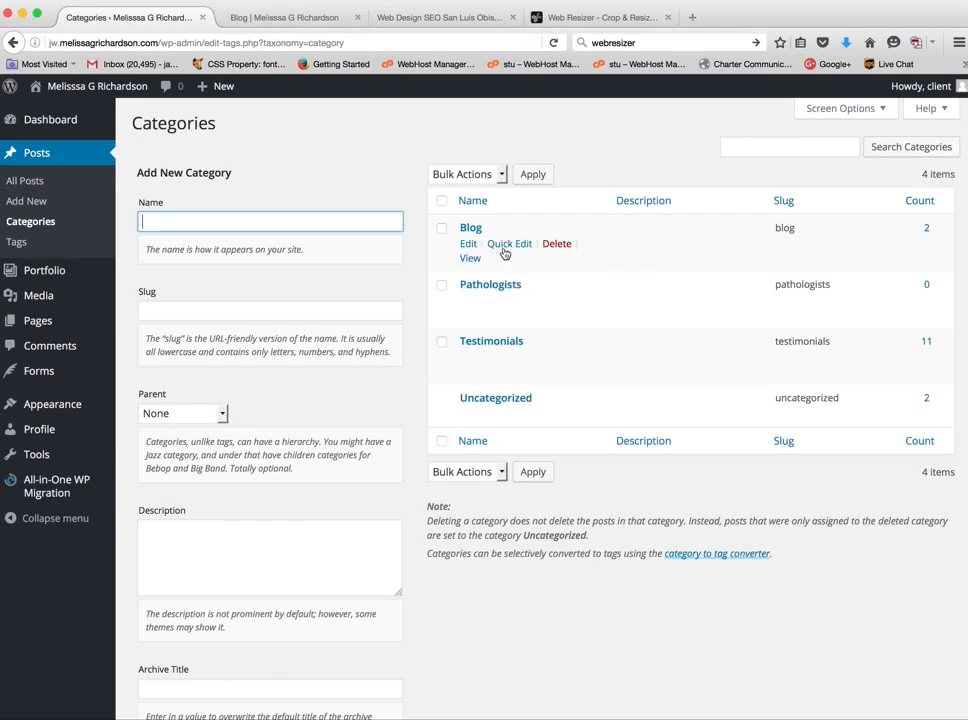
left_click(468, 245)
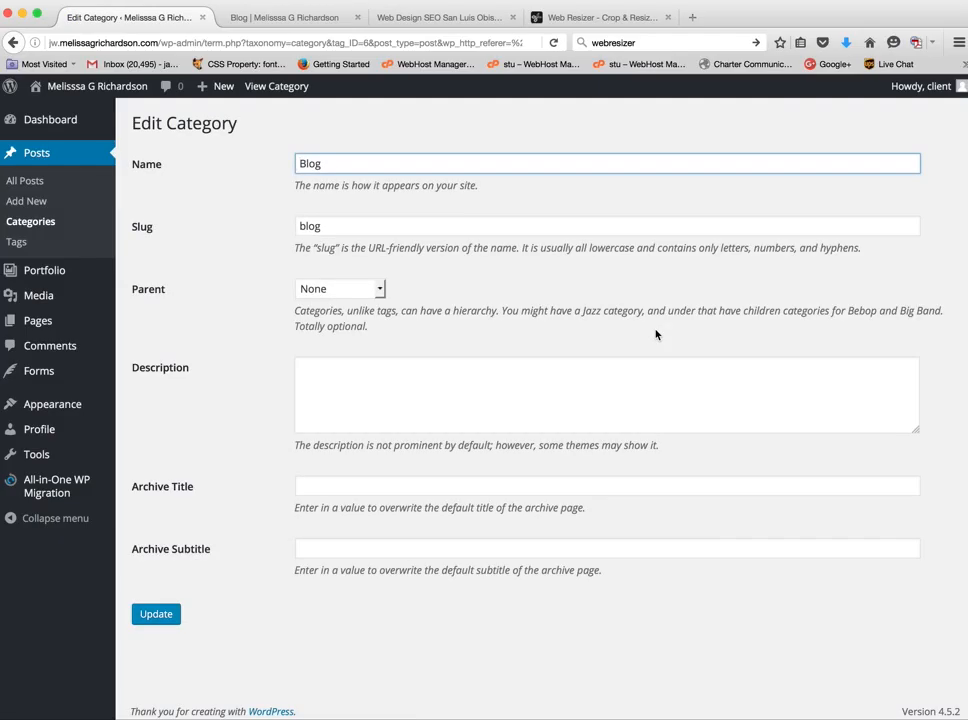
Step: Set the Blog category's archive title to "Blog" and update the category
left_click(545, 484)
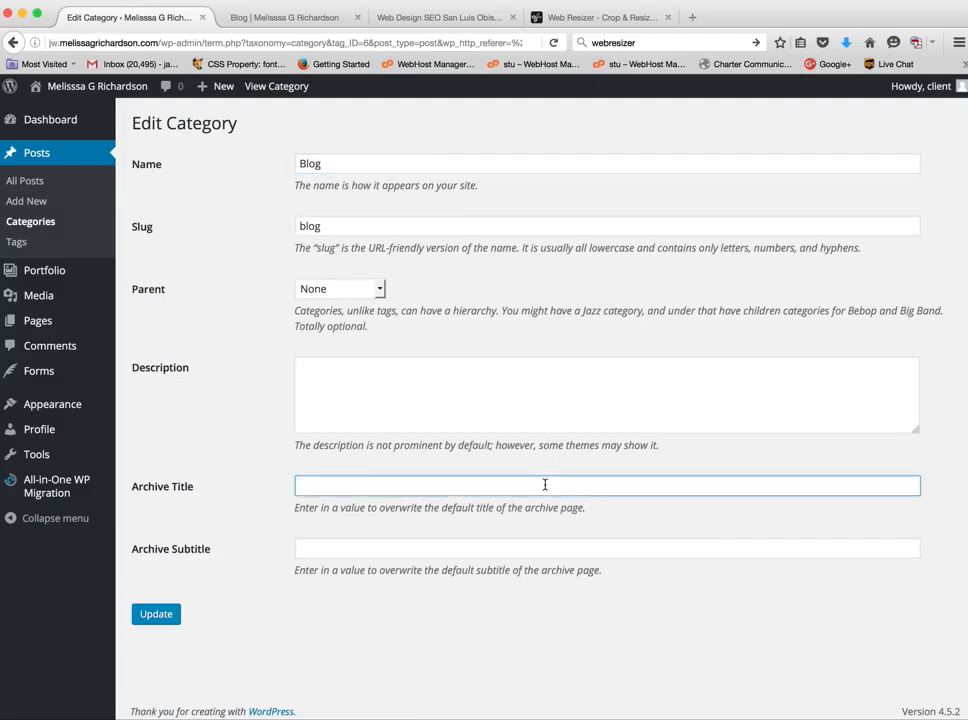
type("Blog")
left_click(156, 614)
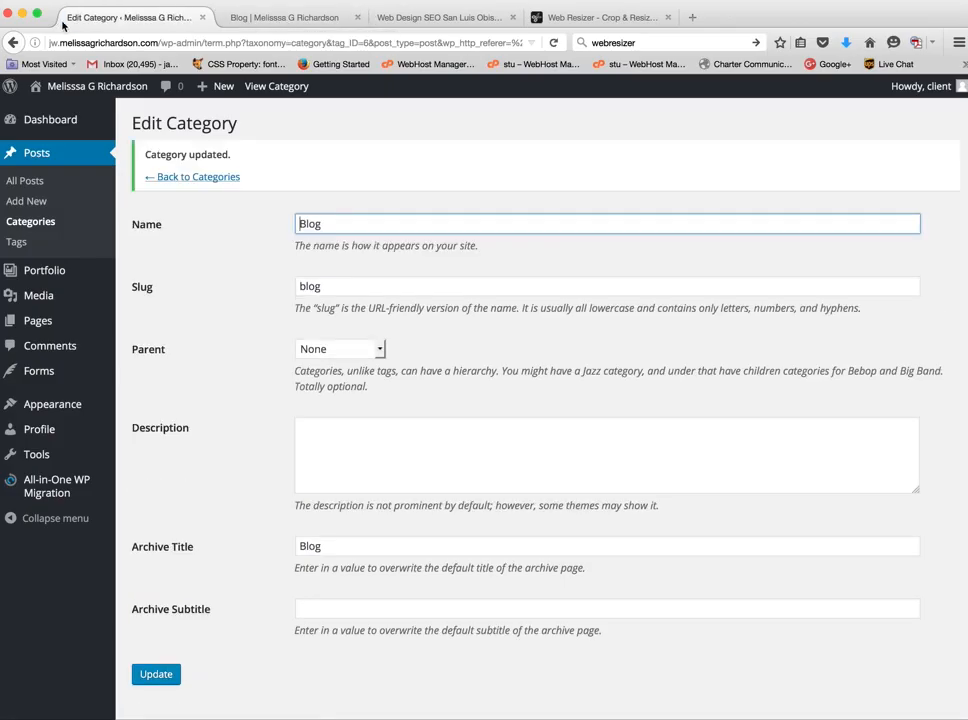
Step: Reload the live Blog page and check its archive heading and posts
left_click(310, 18)
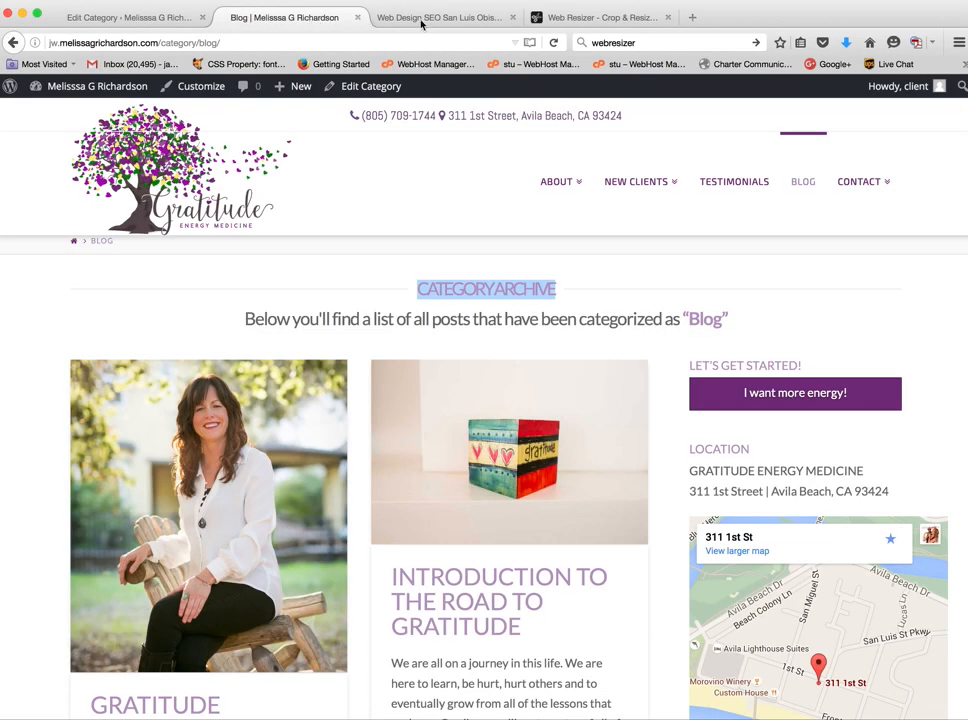
left_click(555, 43)
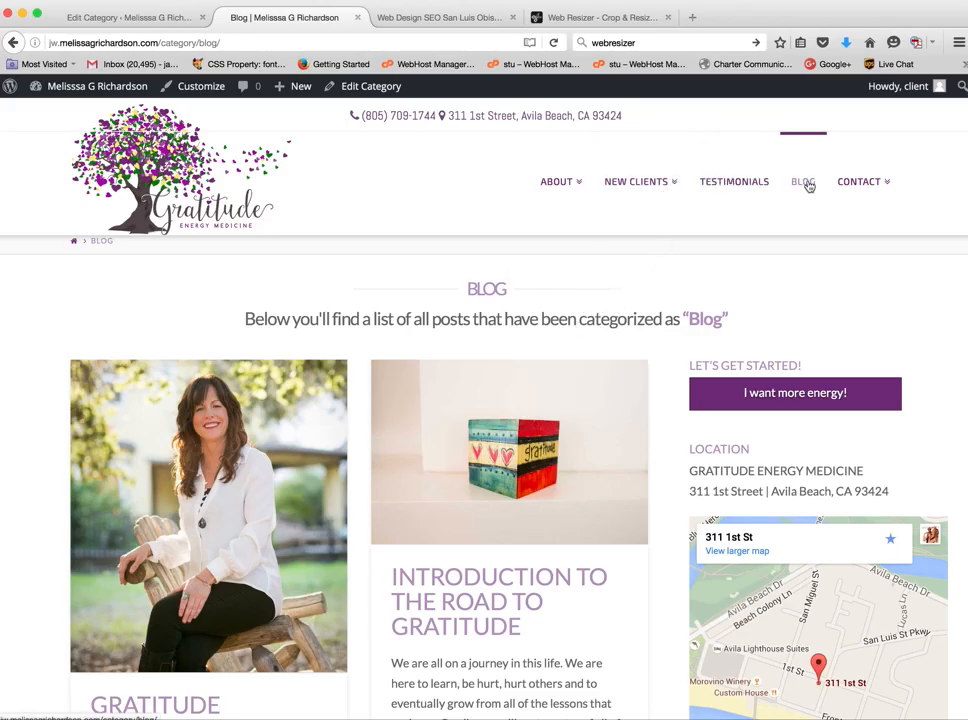
scroll(658, 402, "down", 5)
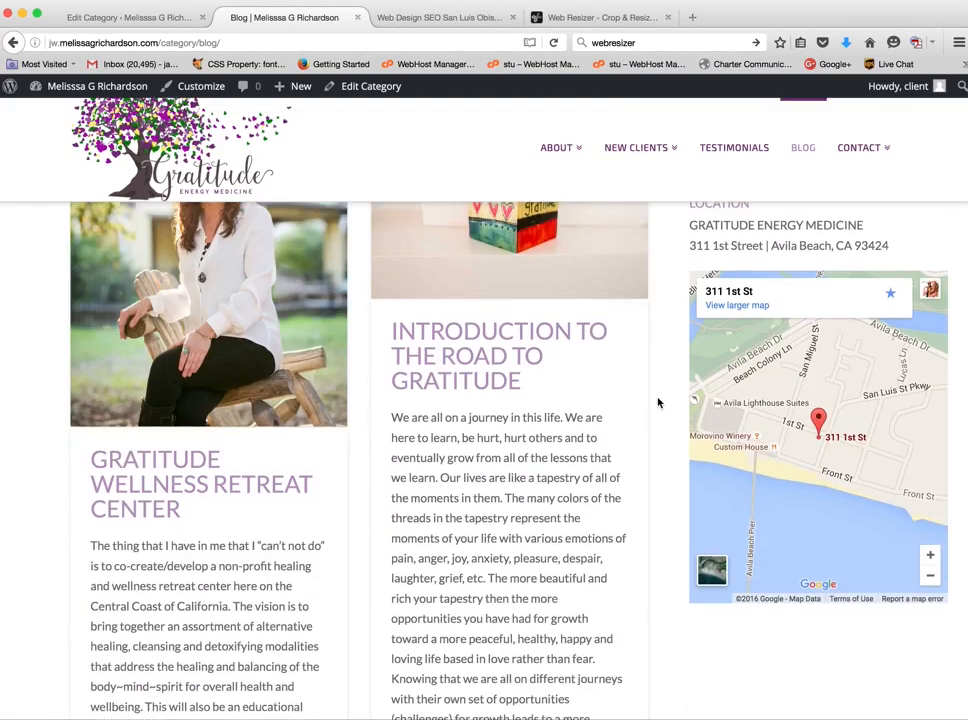
Step: Leave the Blog category's edit page for the menu editor and look over the Primary - Top menu structure
scroll(658, 402, "up", 5)
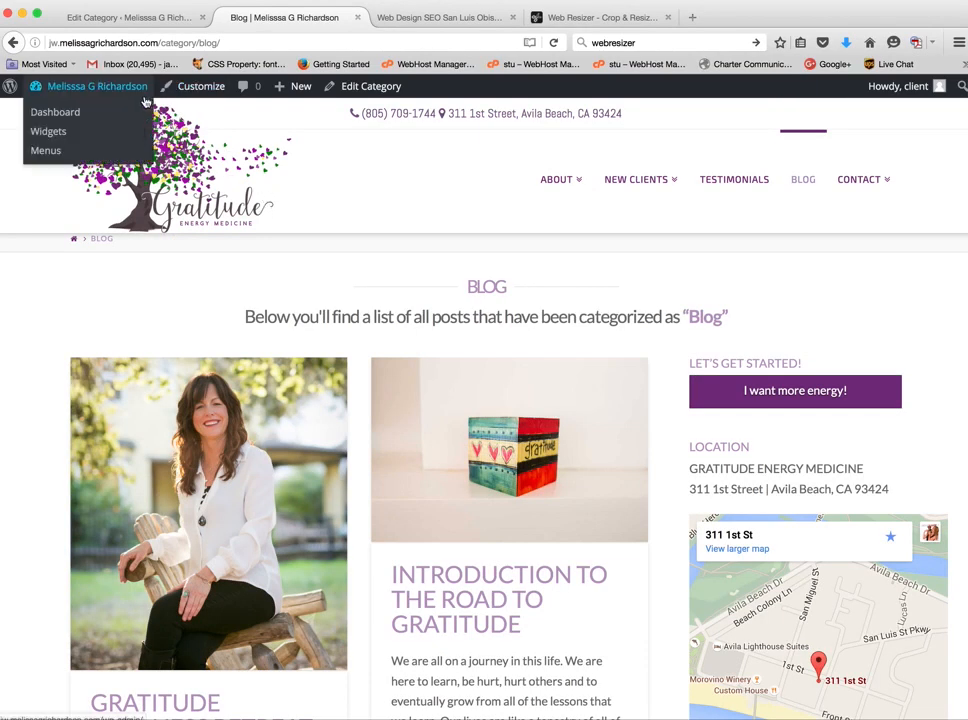
left_click(138, 18)
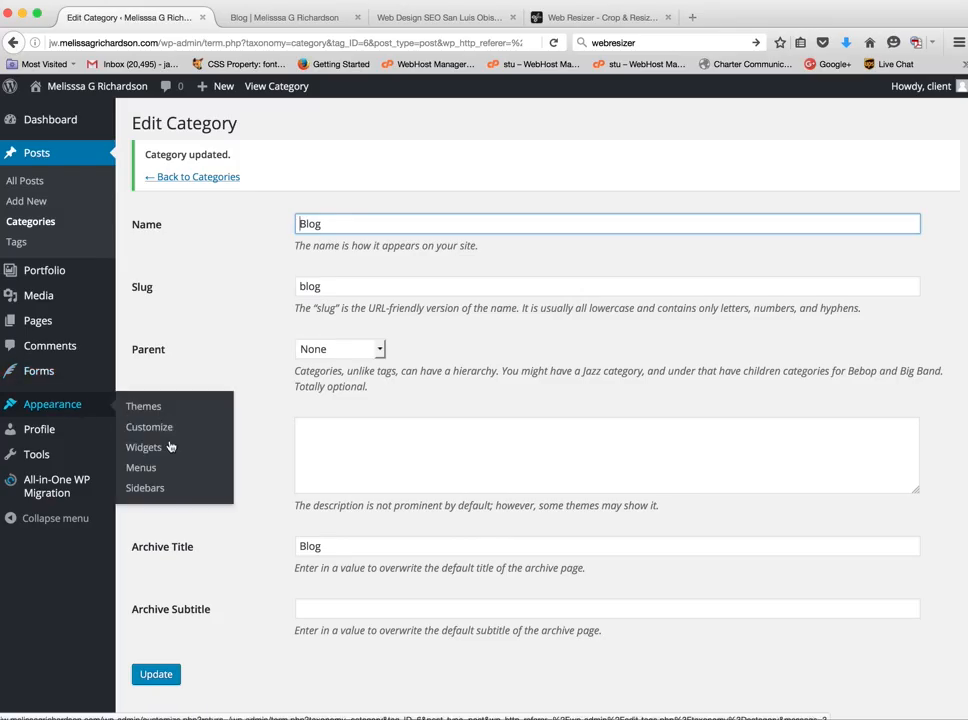
left_click(141, 467)
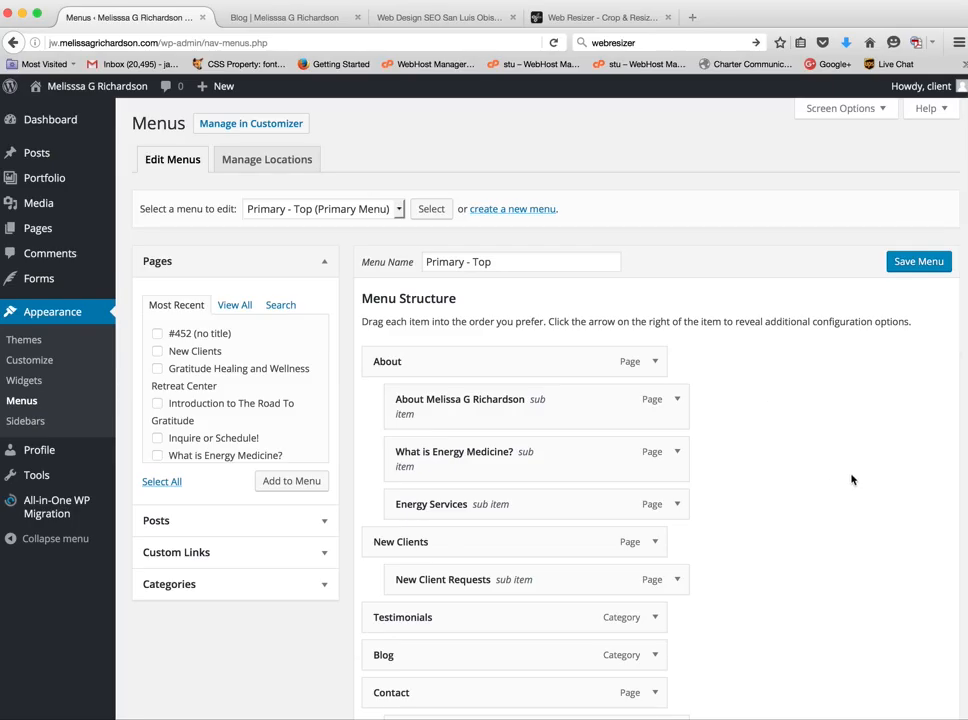
scroll(834, 480, "down", 3)
scroll(834, 487, "down", 2)
scroll(834, 487, "up", 3)
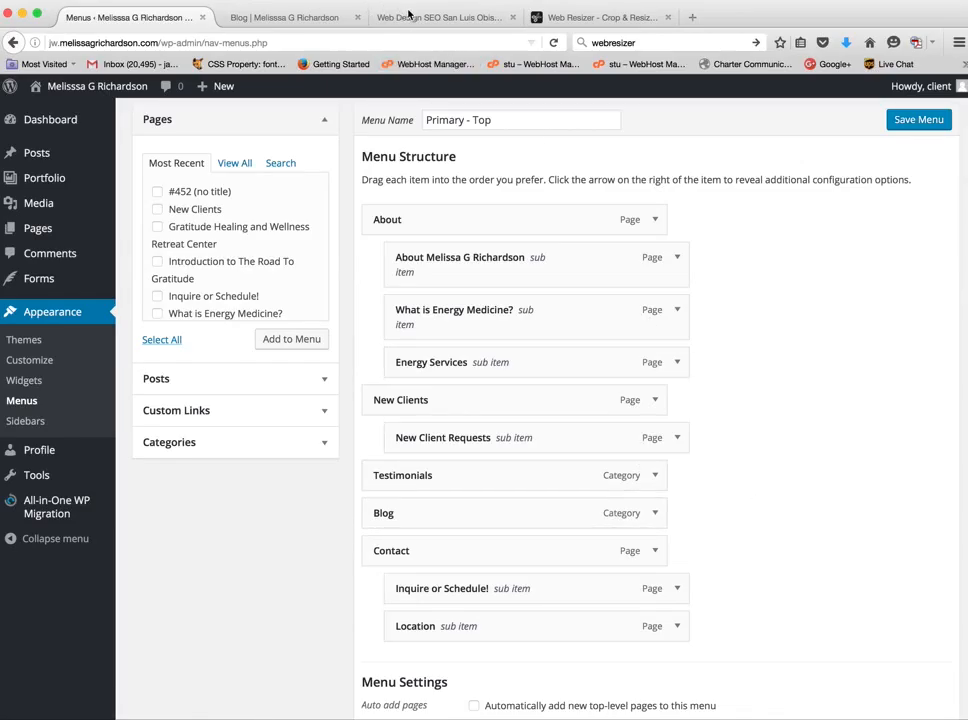
Step: Look through the posts listed on the live Blog category page
left_click(321, 17)
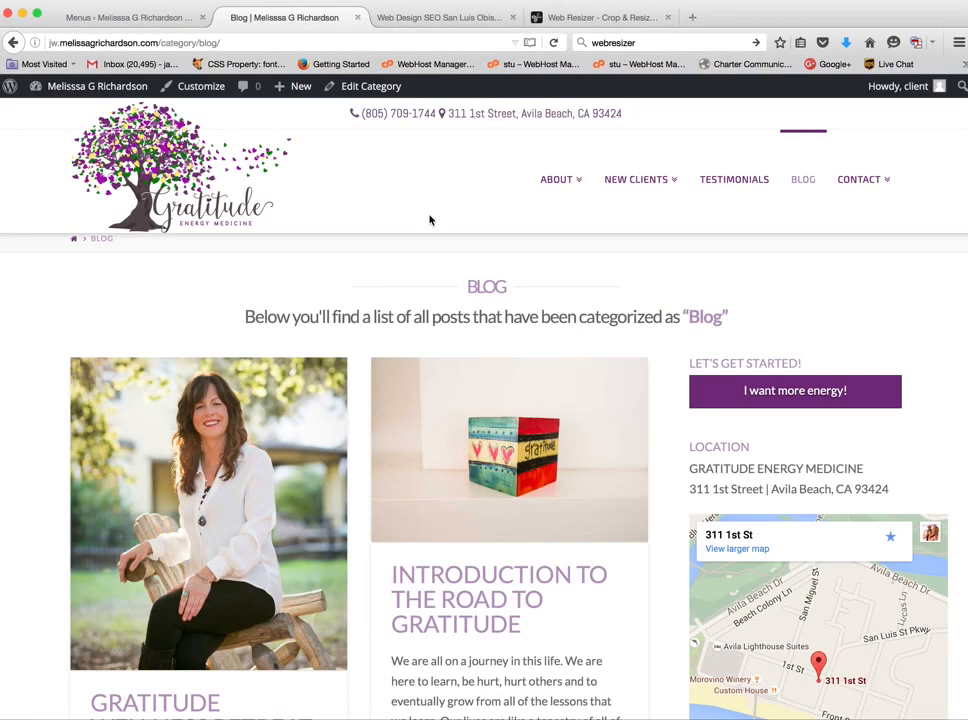
scroll(662, 423, "down", 3)
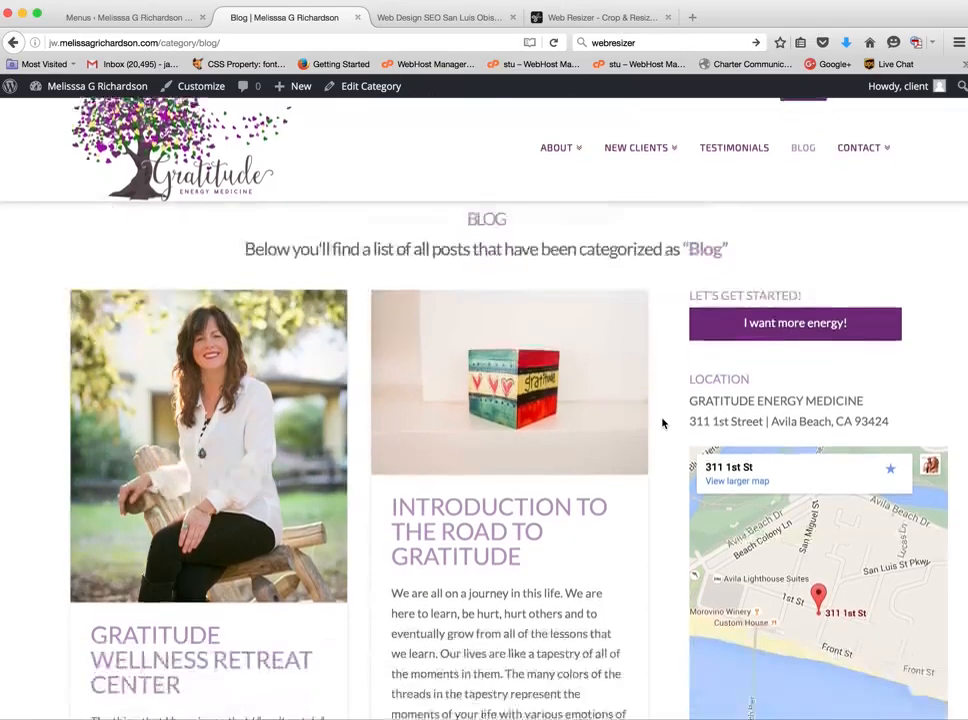
scroll(663, 428, "down", 5)
scroll(663, 428, "down", 5)
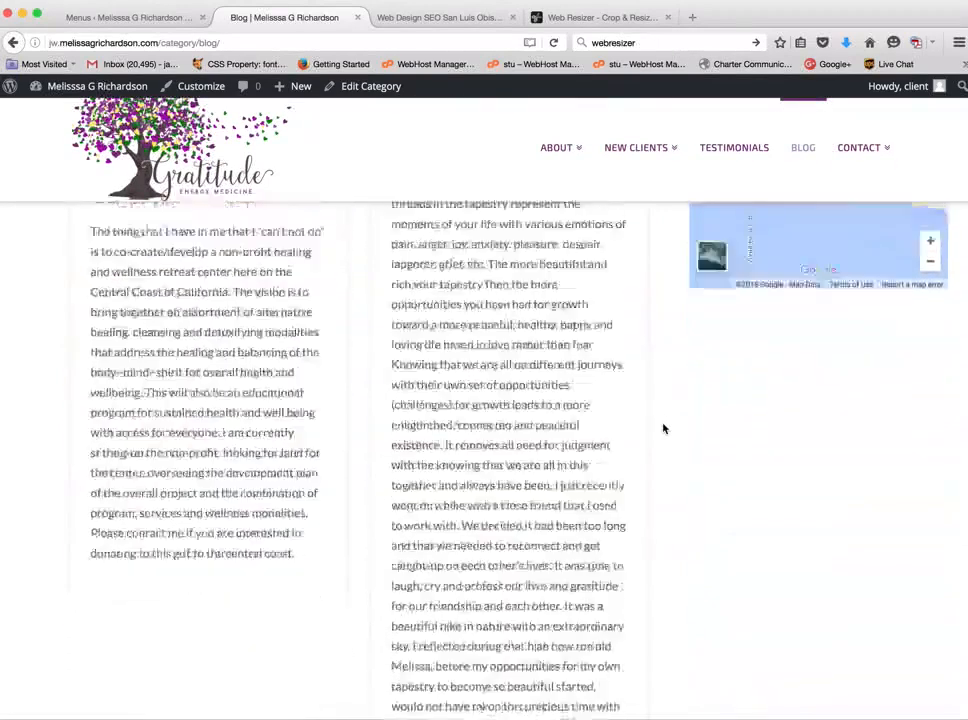
scroll(663, 428, "up", 8)
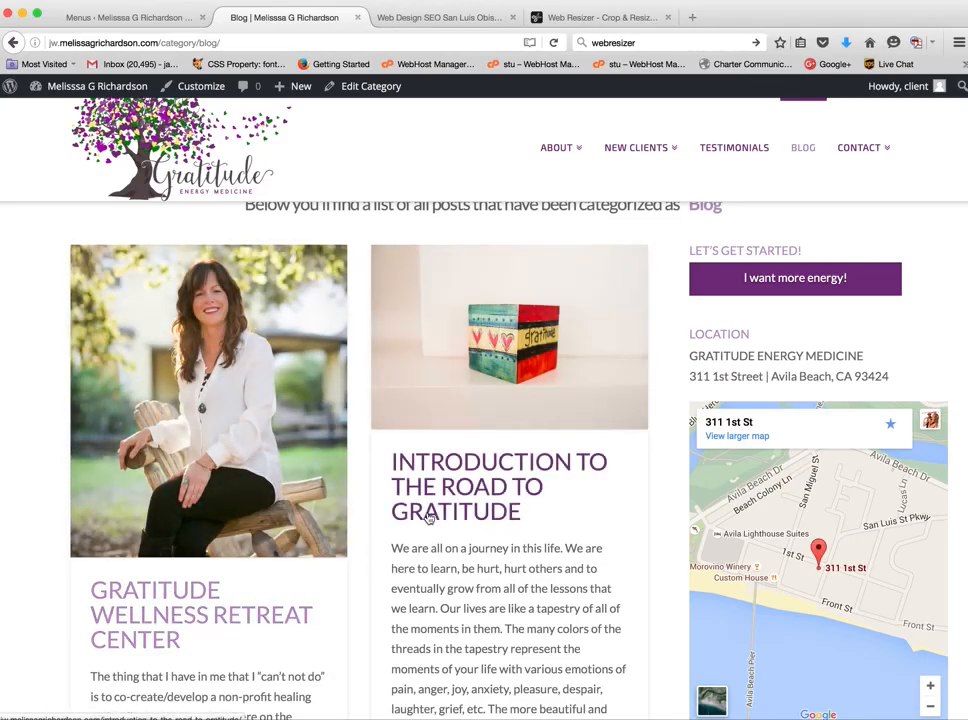
Step: Open the "Introduction to The Road to Gratitude" post from the live Blog page and look through it
left_click(443, 468)
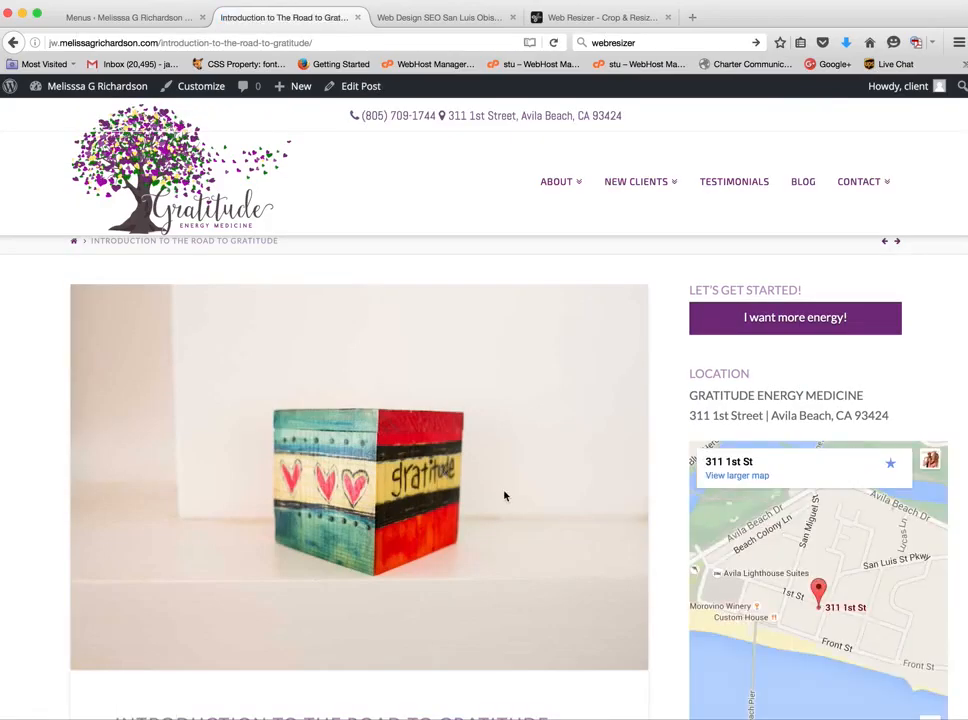
scroll(504, 496, "down", 5)
scroll(503, 549, "up", 5)
Step: Return to the menu editor and review the items of the Primary - Top menu
left_click(136, 19)
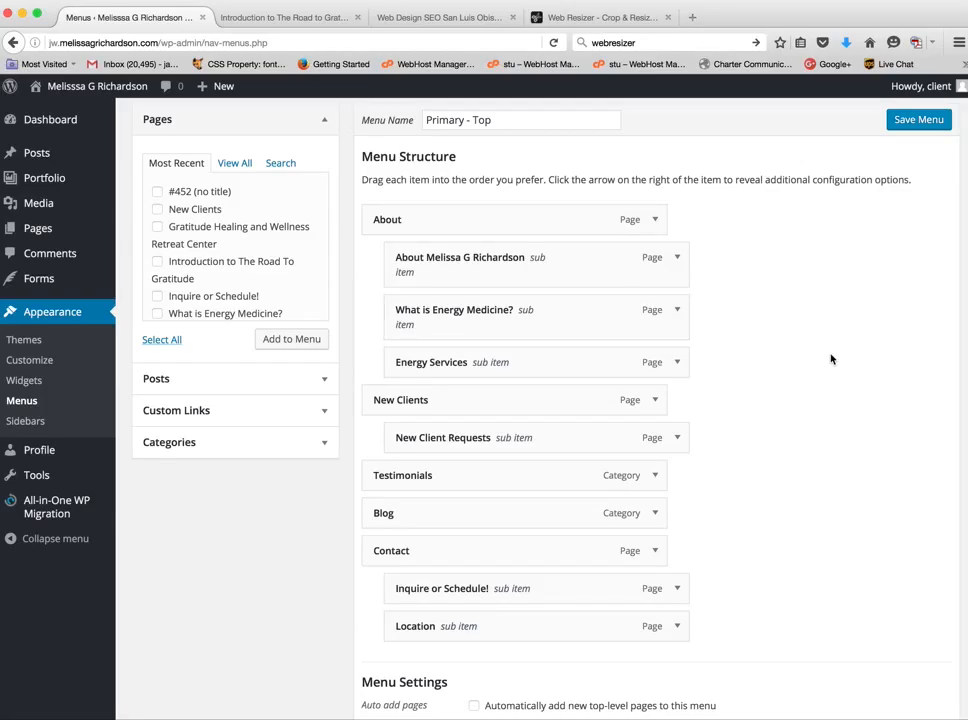
scroll(830, 358, "up", 3)
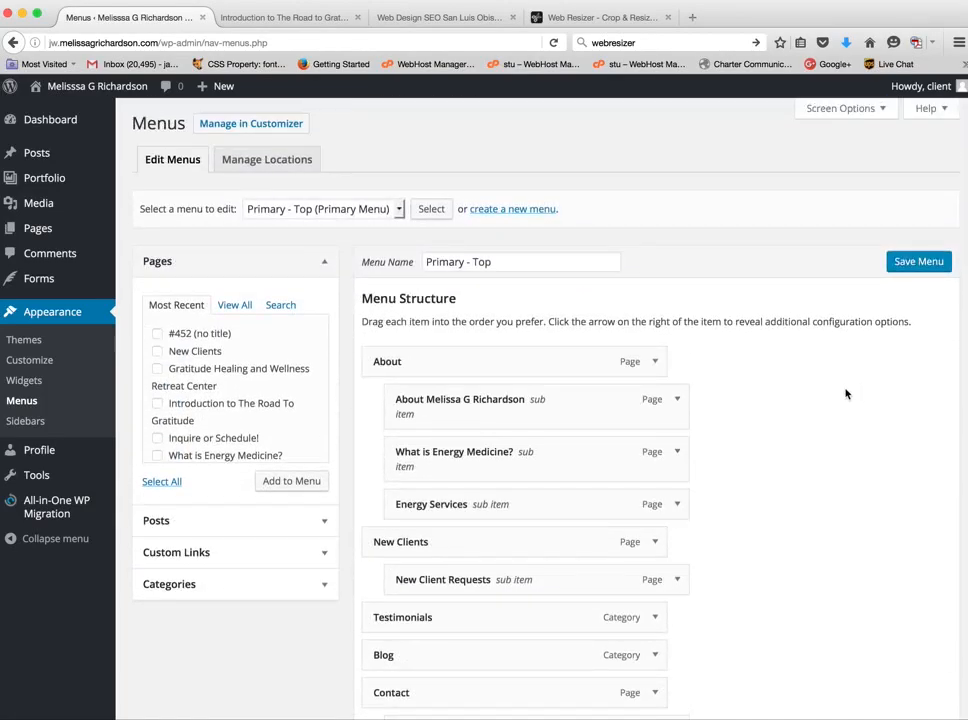
scroll(840, 427, "down", 2)
scroll(840, 427, "up", 2)
left_click_drag(864, 14, 871, 14)
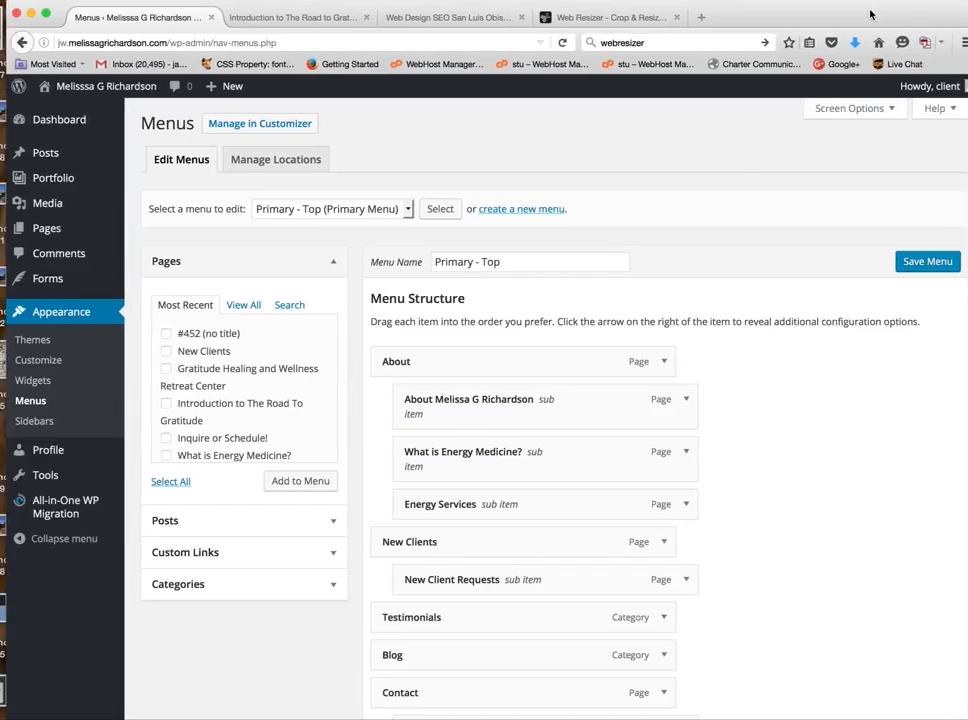